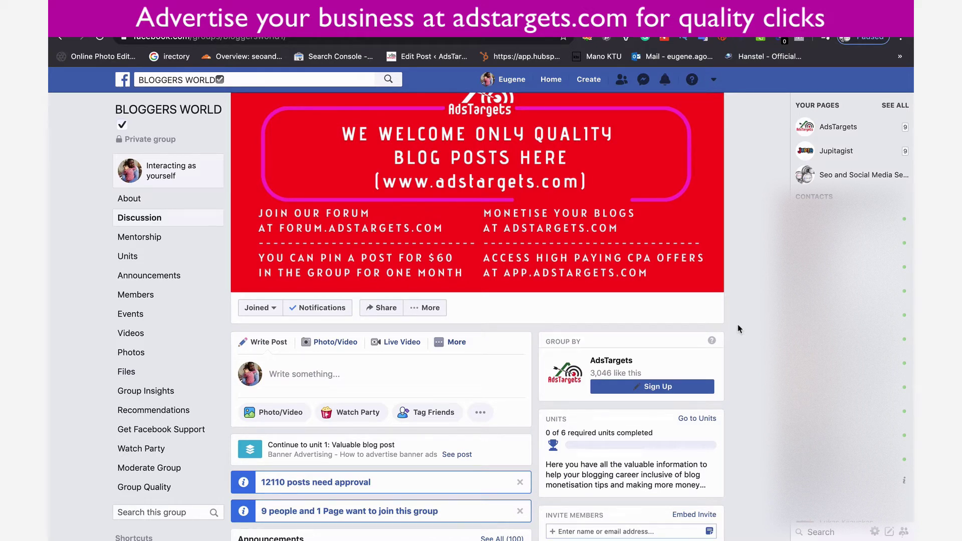
Look through the announcements and recent posts in the BLOGGERS WORLD group's discussion feed, then return to the group header.
scroll(738, 323, down, 4)
scroll(737, 324, down, 8)
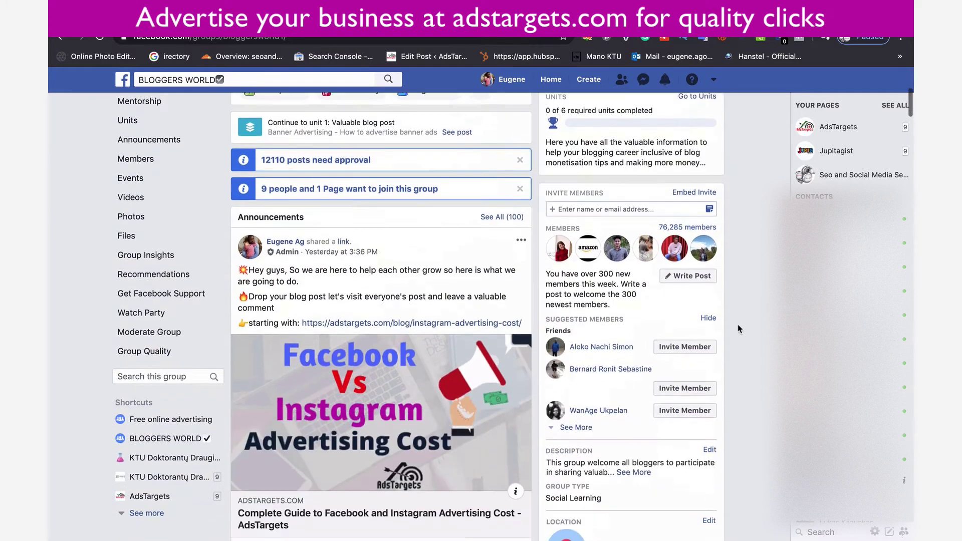
scroll(737, 326, down, 4)
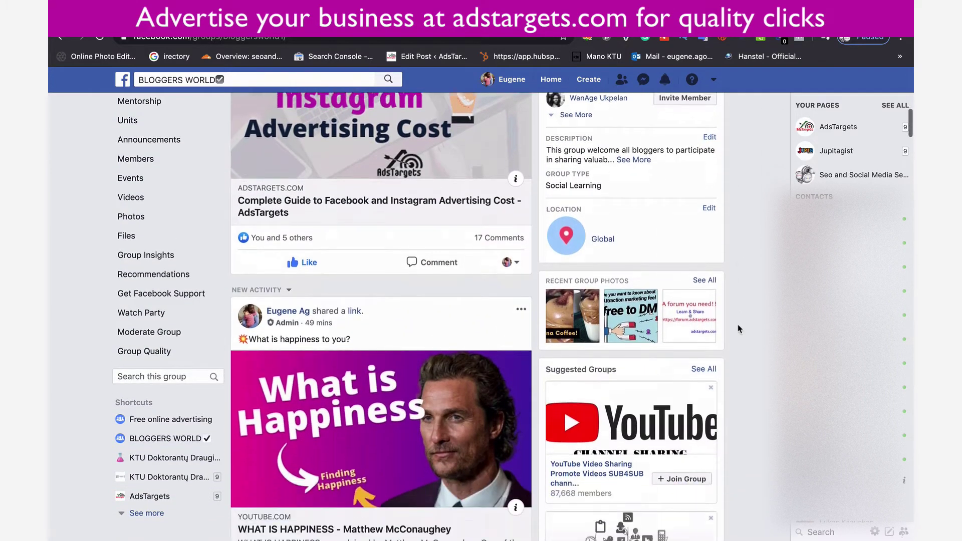
scroll(737, 325, down, 3)
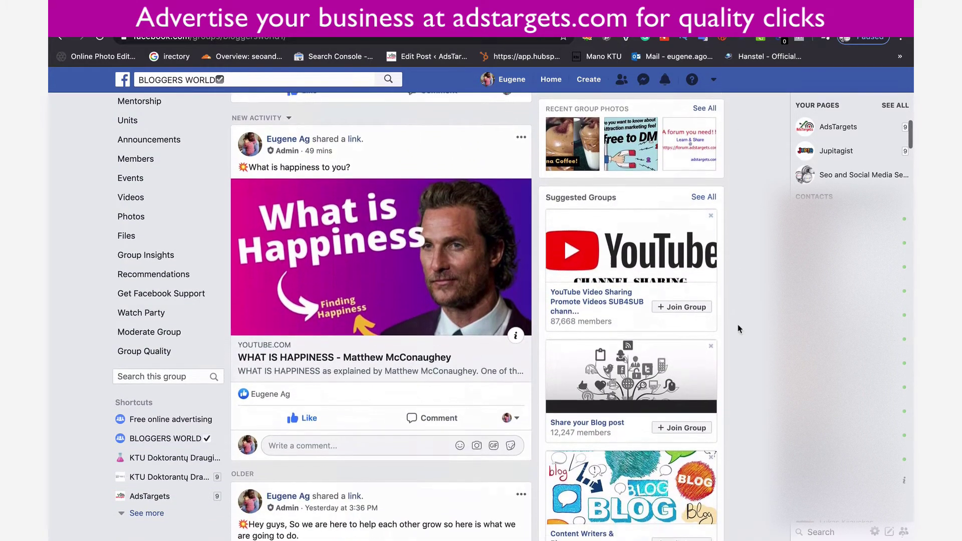
scroll(737, 328, down, 9)
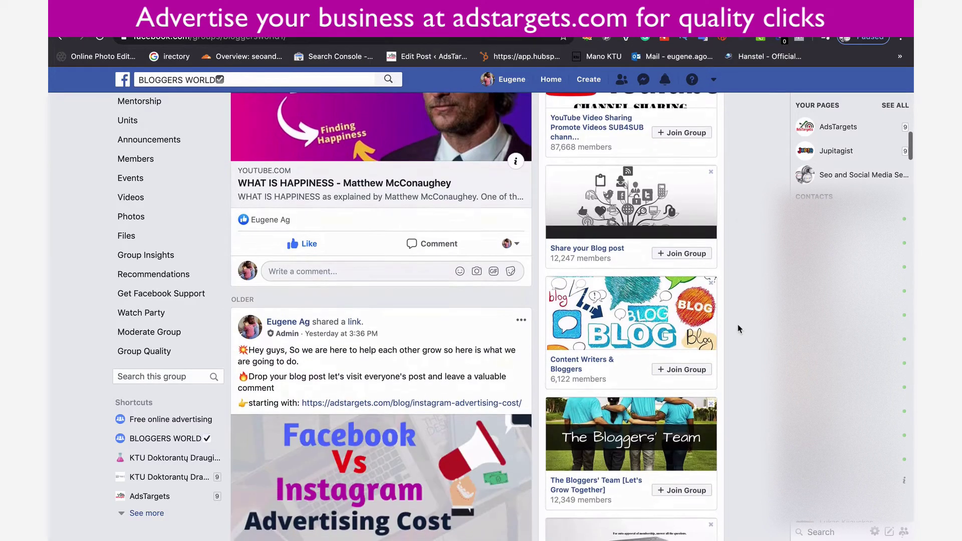
scroll(737, 328, down, 7)
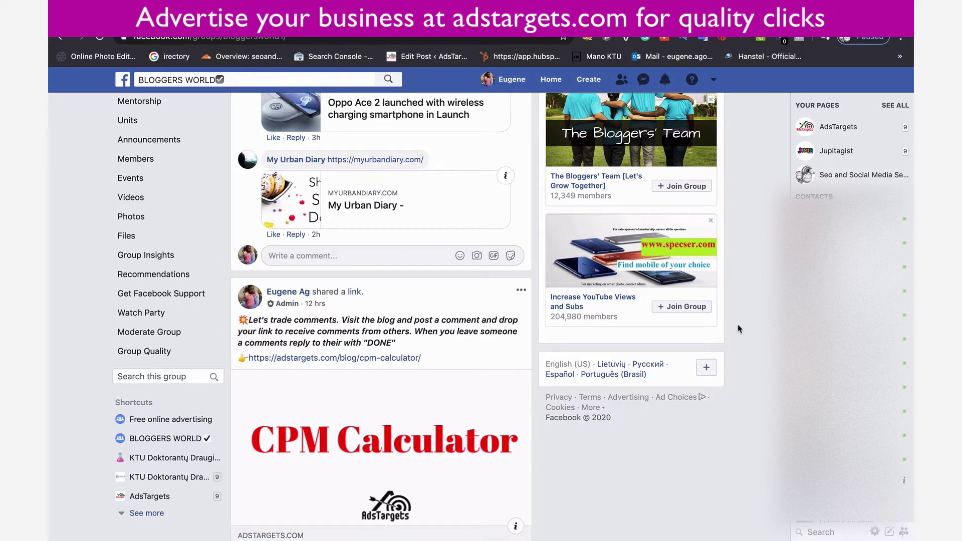
scroll(738, 329, down, 8)
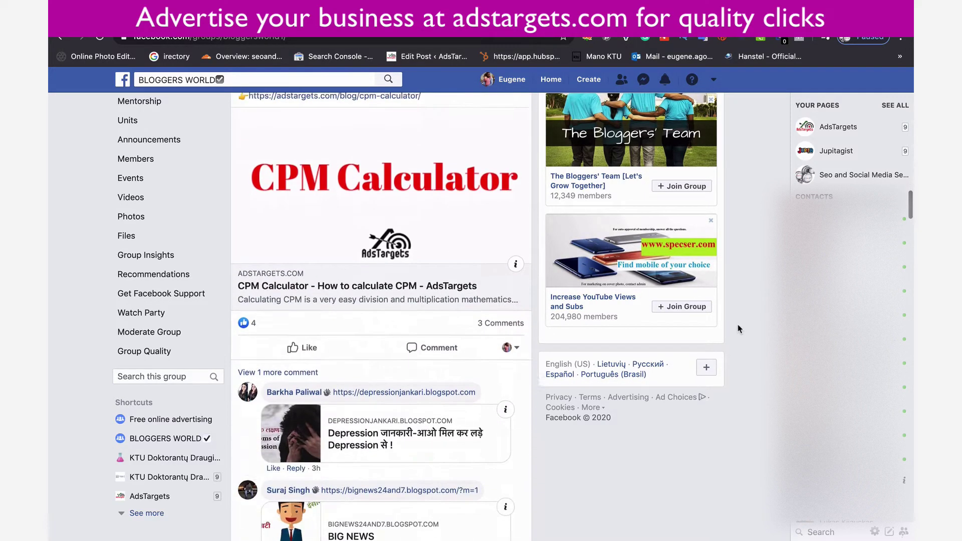
scroll(737, 329, down, 2)
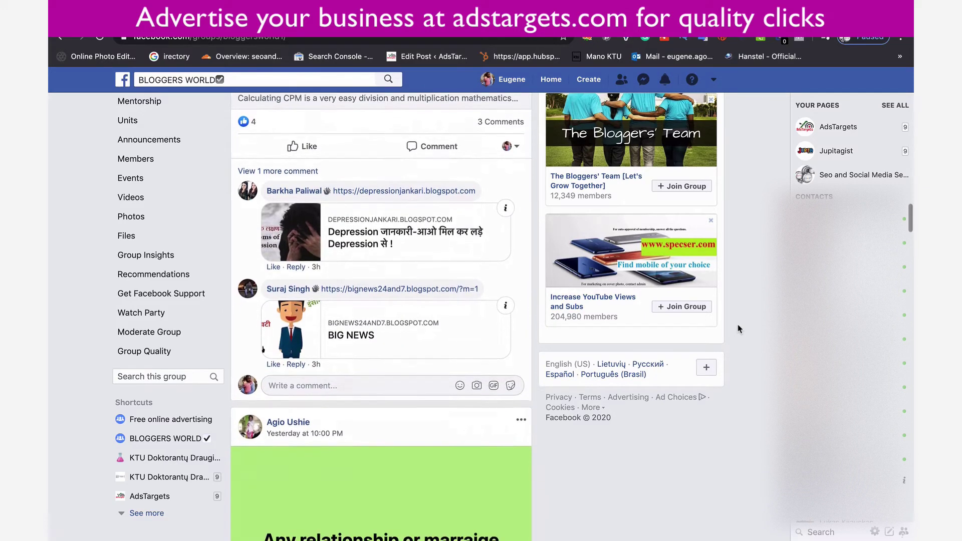
scroll(737, 328, down, 1)
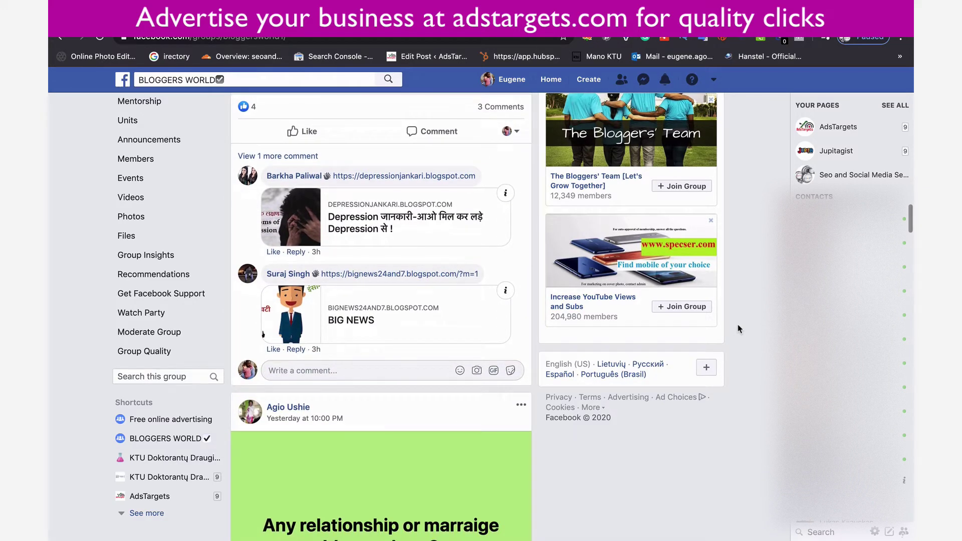
scroll(737, 325, down, 5)
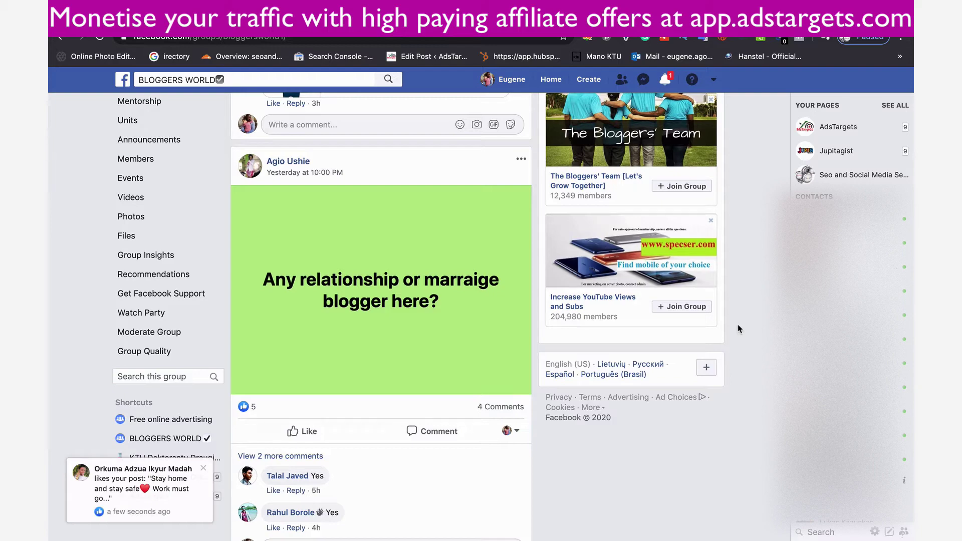
scroll(737, 324, up, 15)
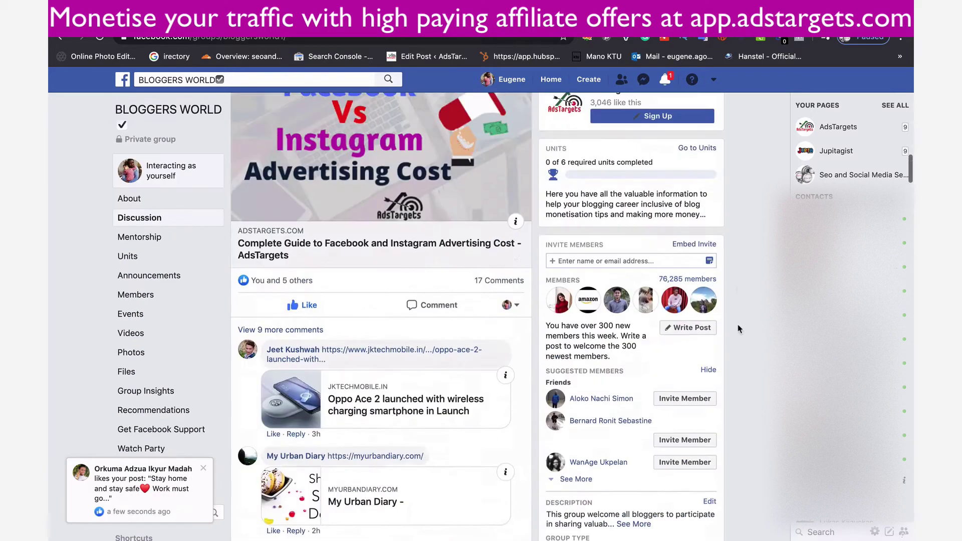
scroll(737, 324, up, 15)
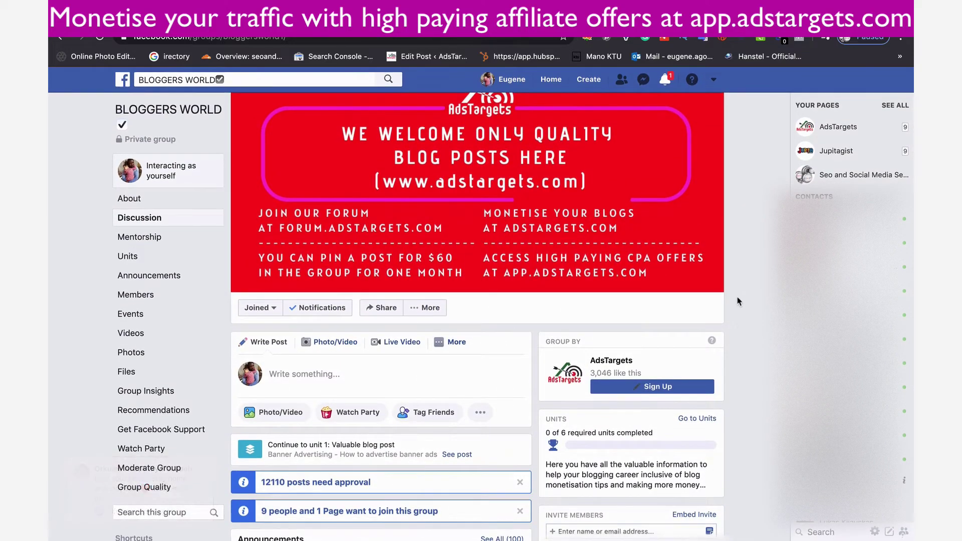
Examine the membership, new-member and description details shown on the group's discussion page.
scroll(738, 300, down, 5)
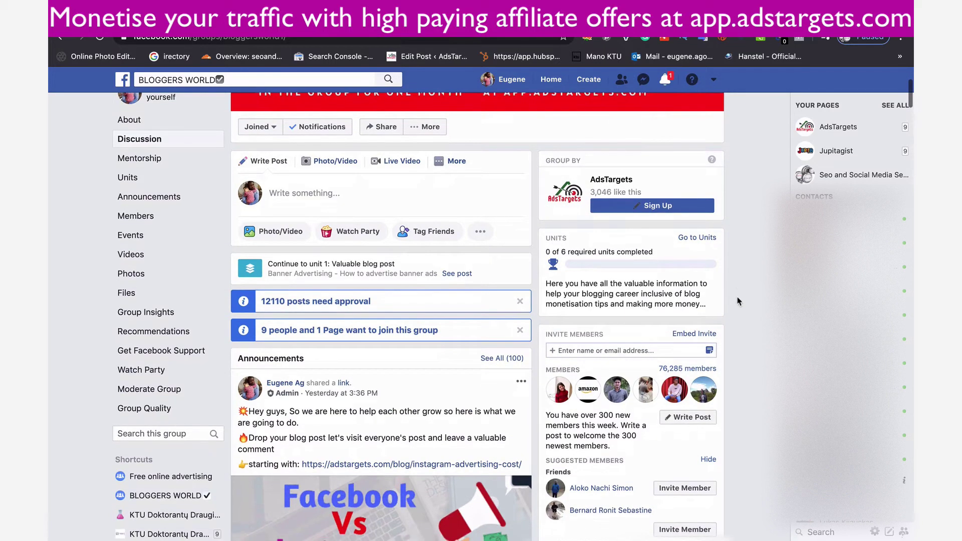
scroll(738, 301, down, 1)
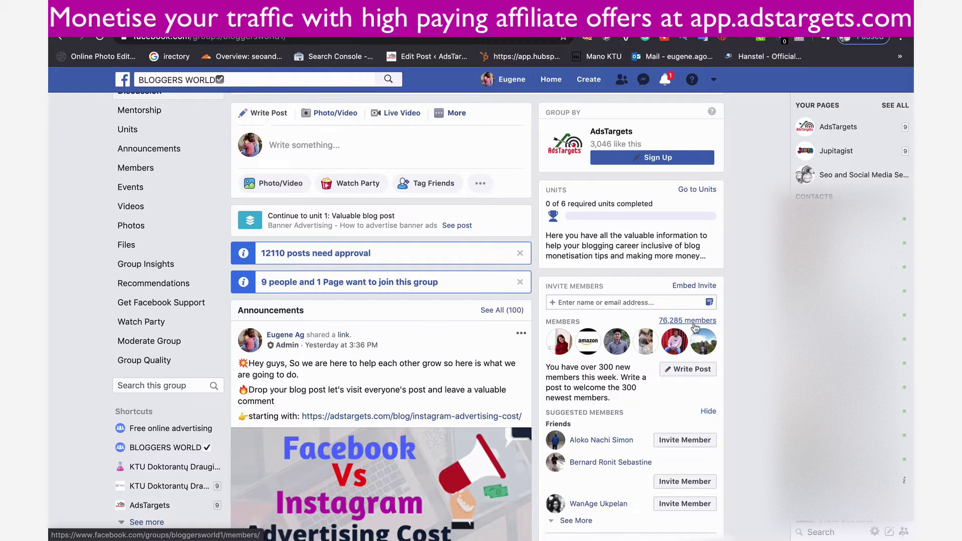
scroll(695, 327, down, 2)
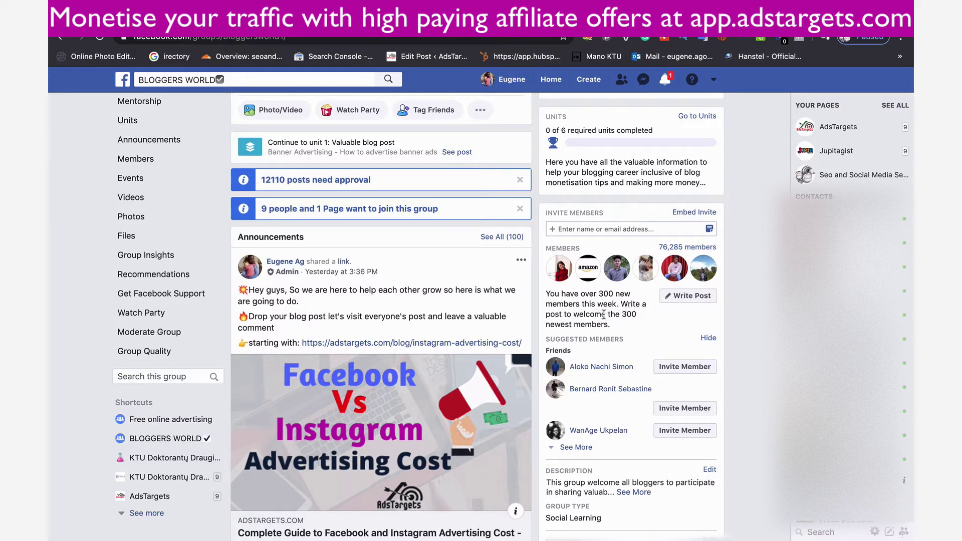
scroll(608, 314, down, 1)
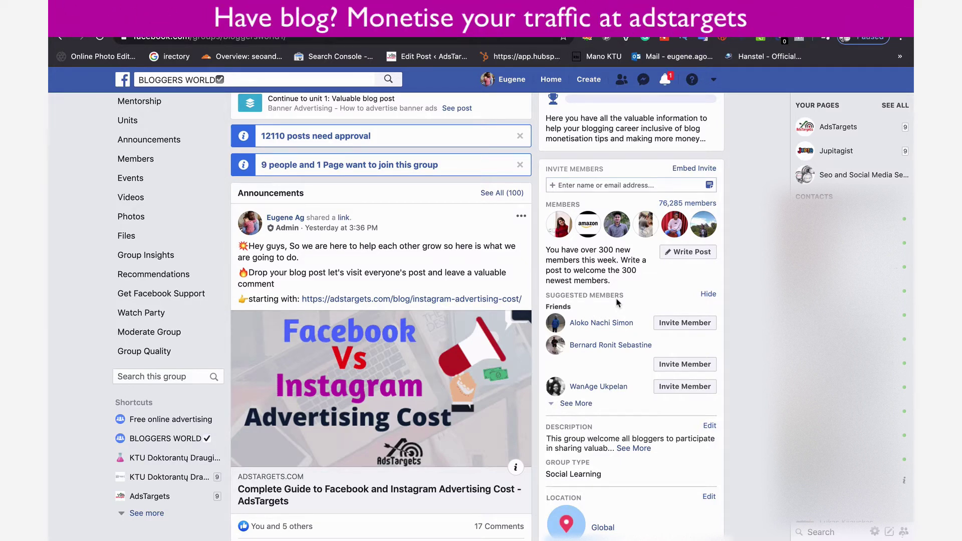
scroll(617, 302, up, 7)
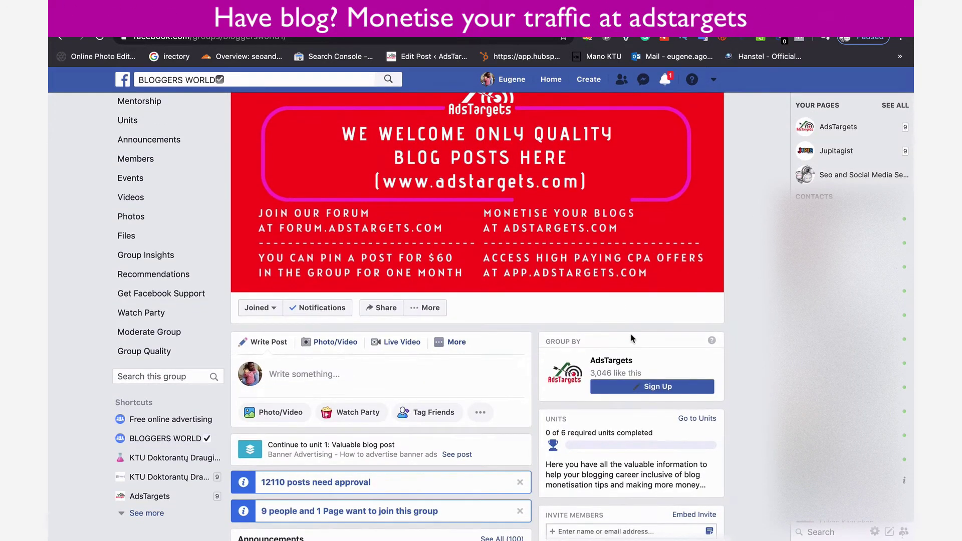
scroll(631, 338, down, 2)
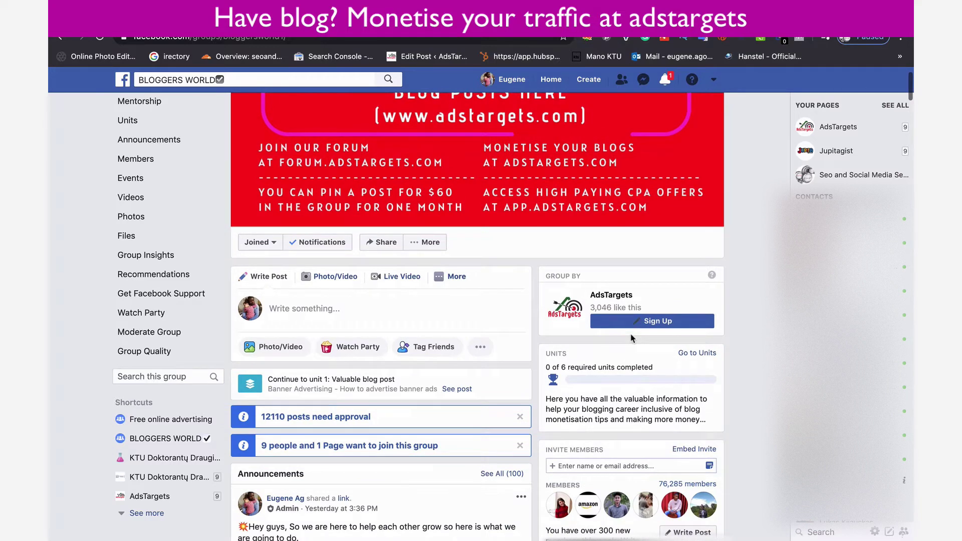
scroll(631, 338, down, 2)
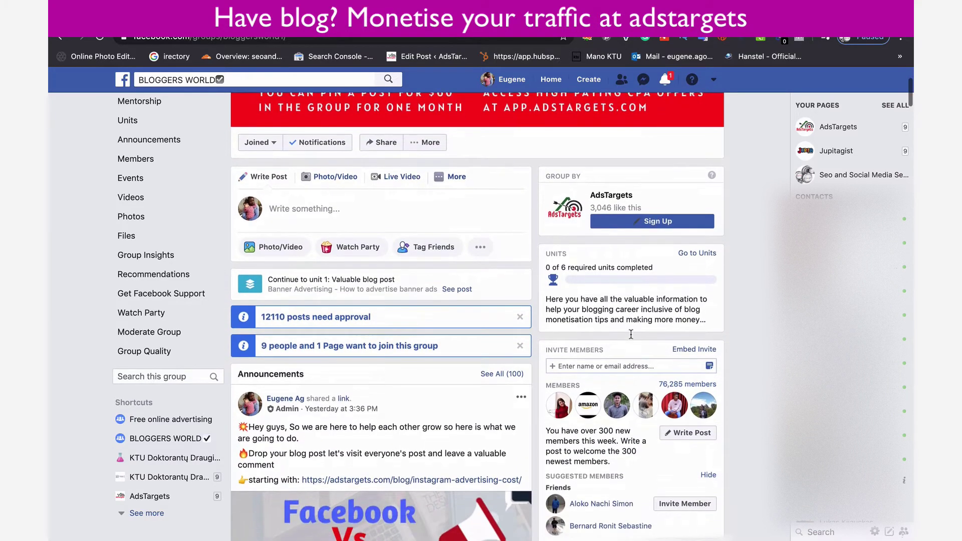
scroll(631, 334, down, 3)
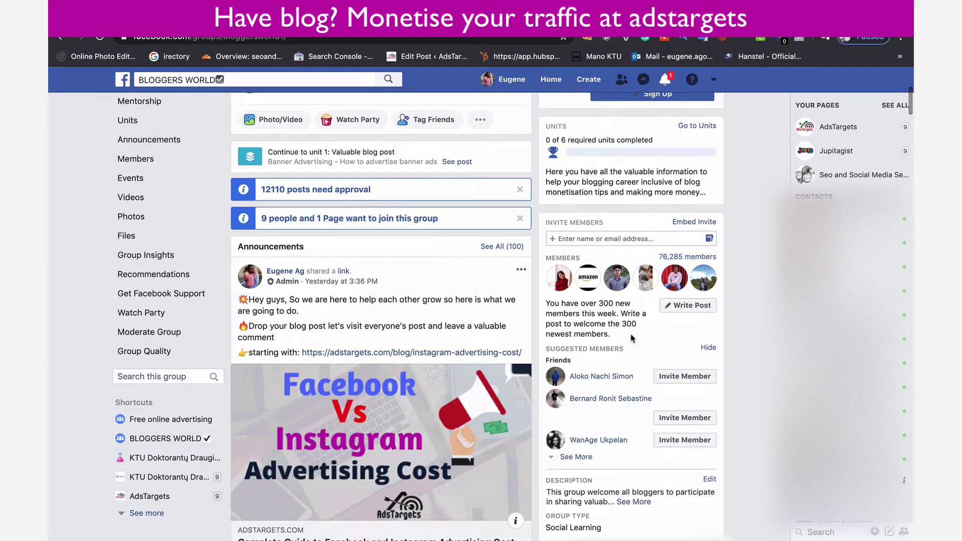
scroll(631, 339, down, 5)
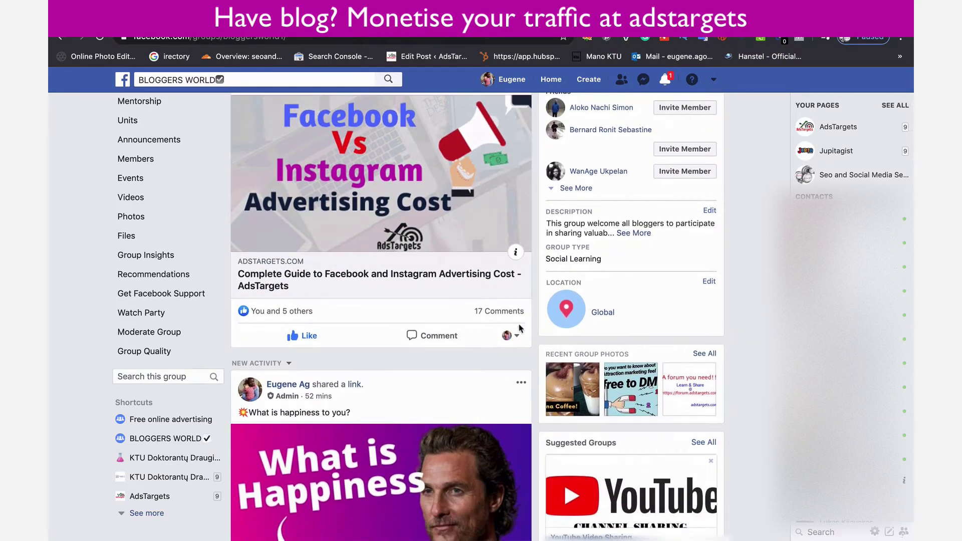
scroll(419, 259, down, 1)
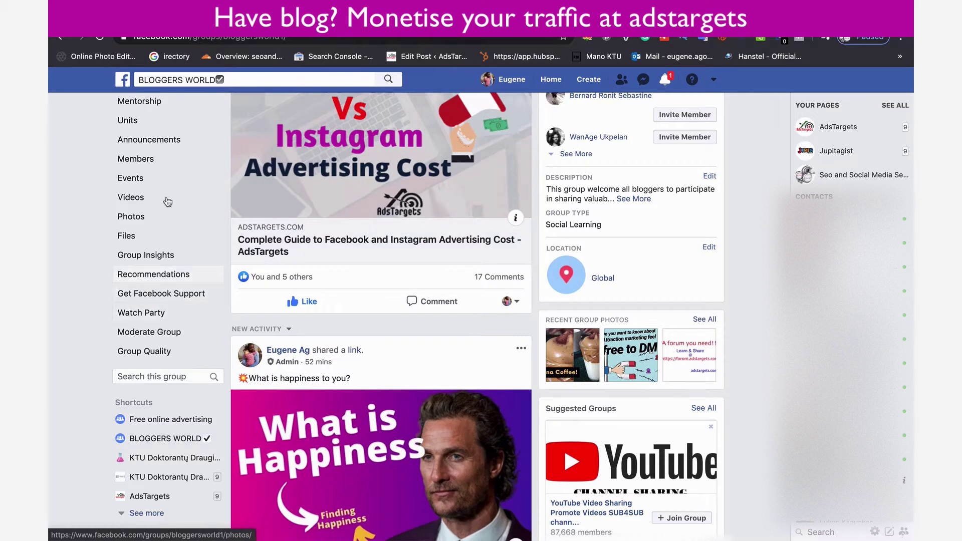
Open the group's Members page and look through its admins, pages and member list.
scroll(168, 201, up, 3)
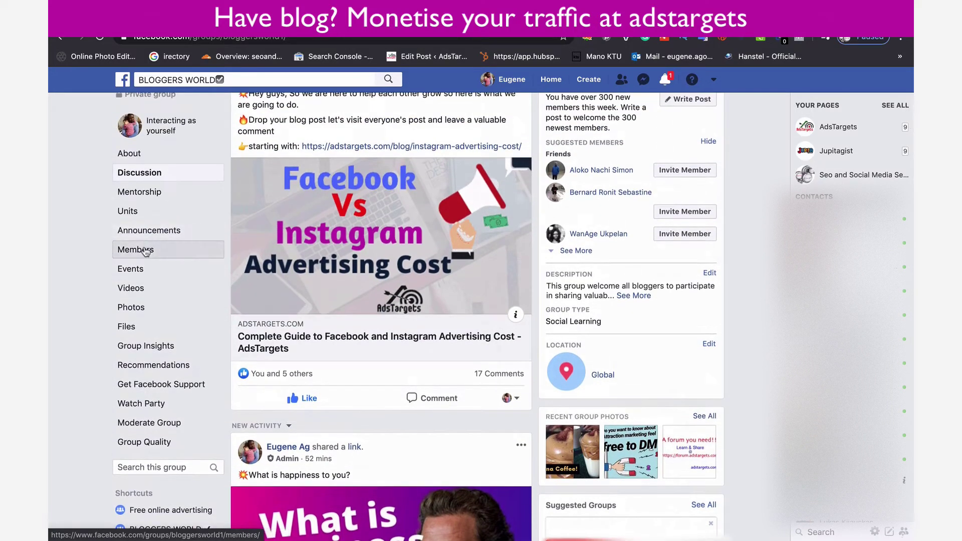
click(145, 250)
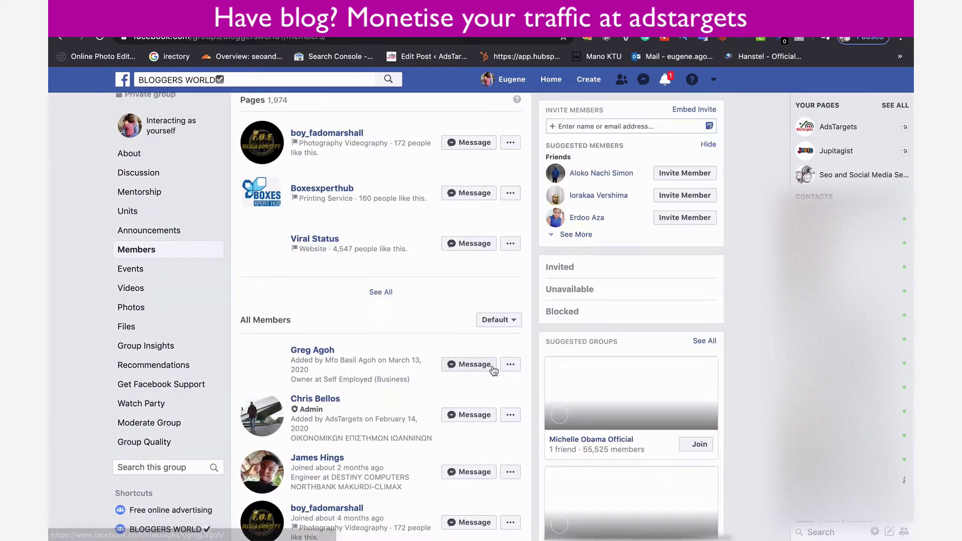
scroll(499, 434, down, 2)
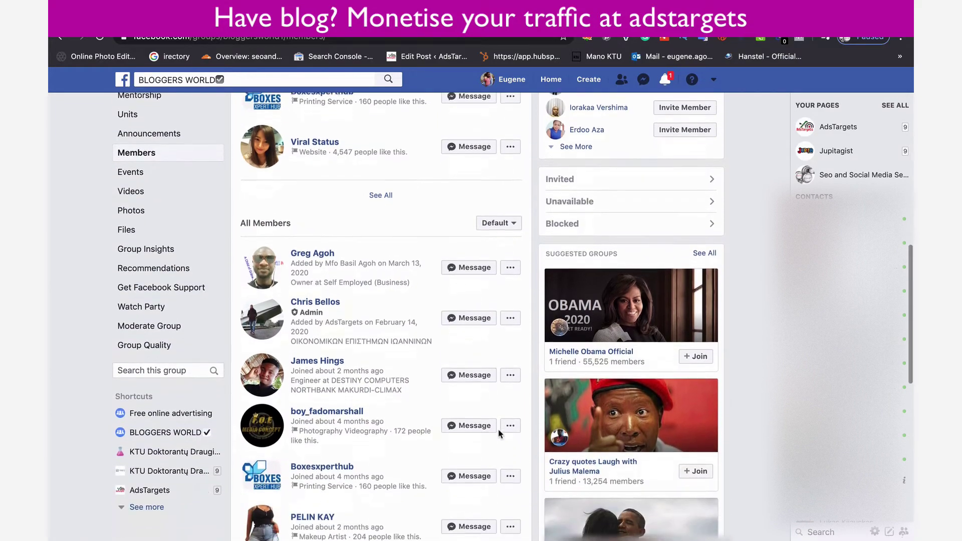
scroll(500, 434, down, 10)
scroll(499, 434, up, 15)
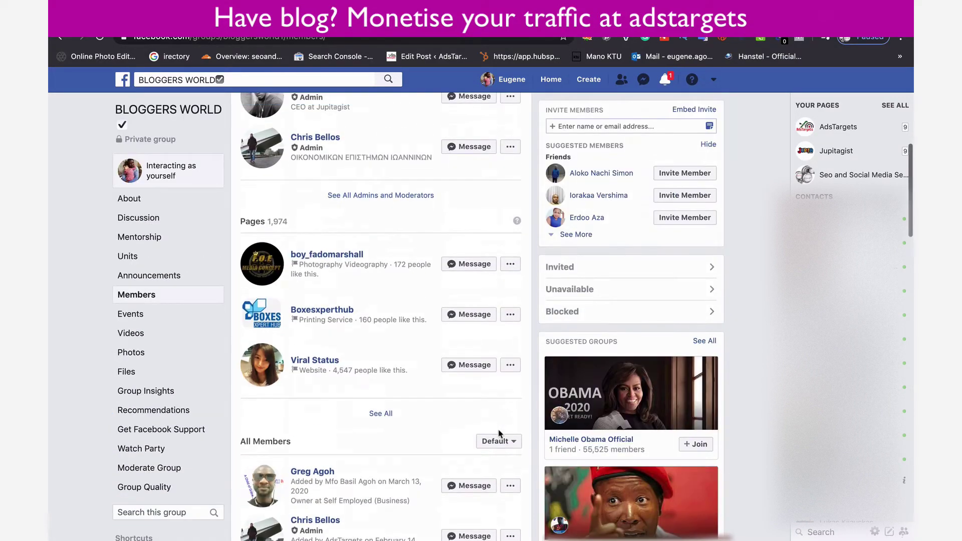
scroll(500, 434, up, 6)
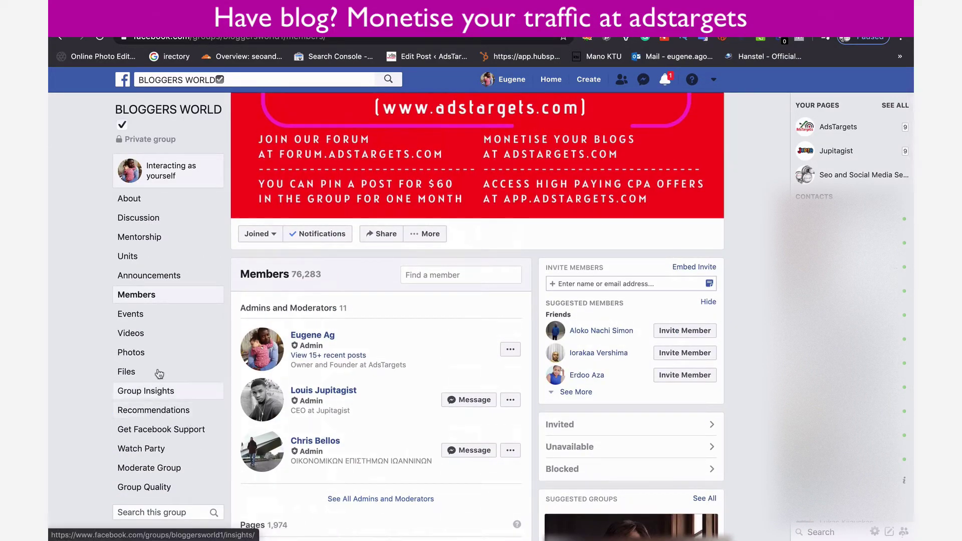
Open Group Insights and review the completion figures for the group's learning units.
click(160, 396)
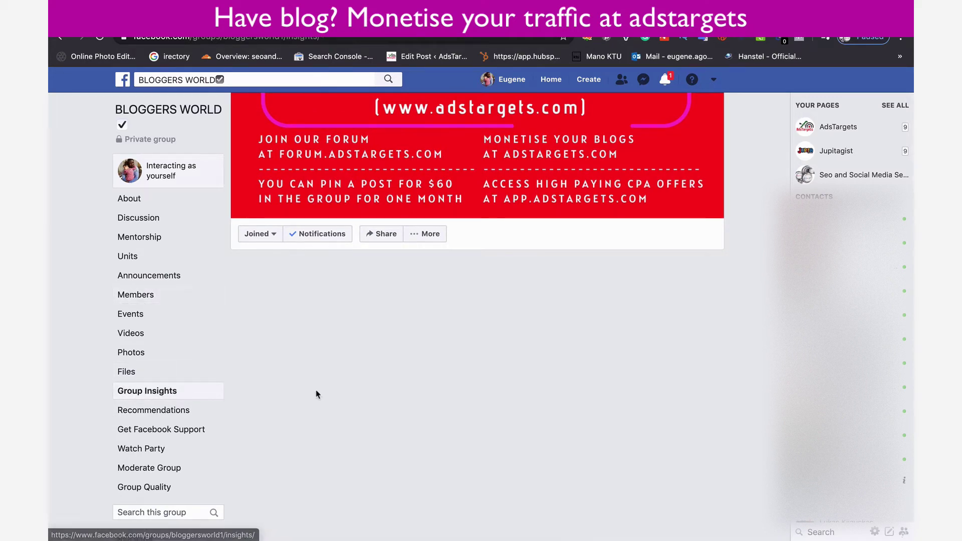
scroll(517, 390, down, 3)
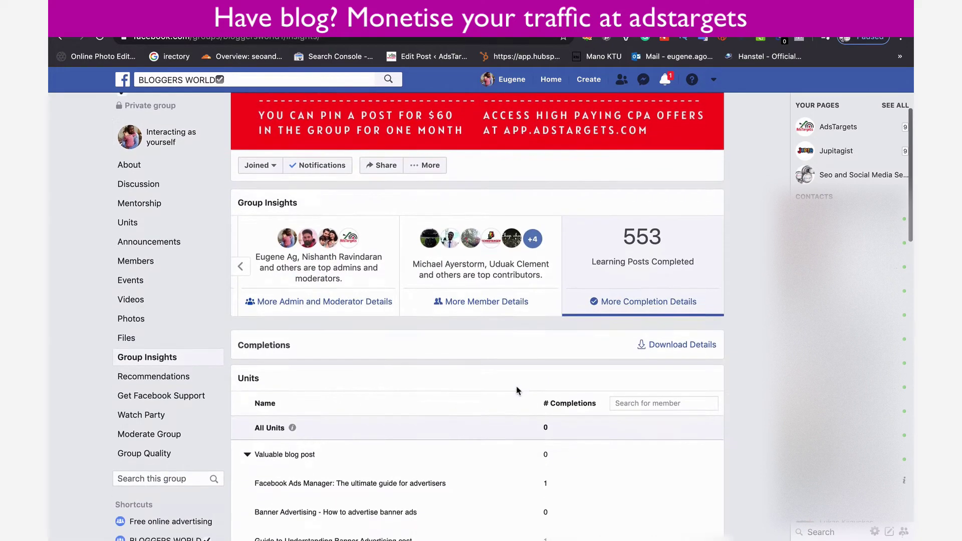
scroll(518, 390, down, 5)
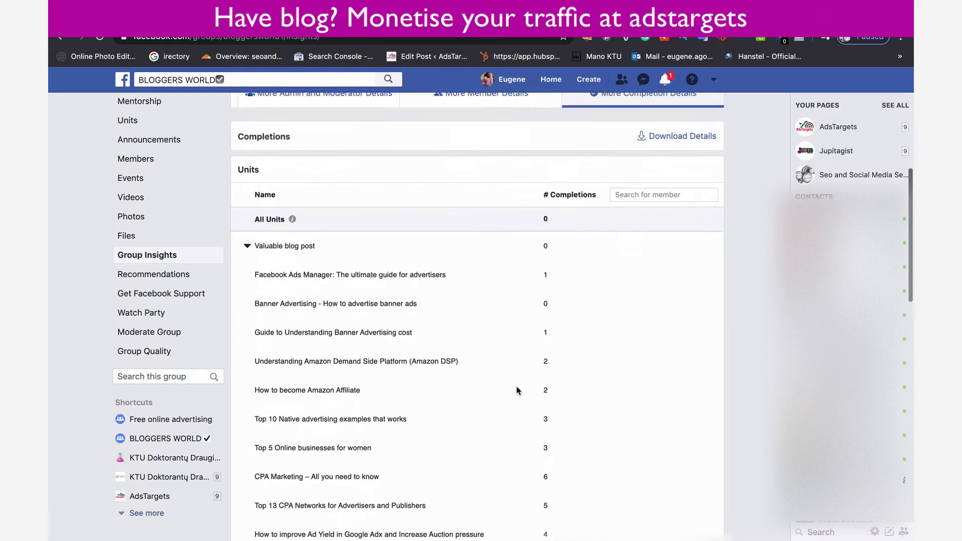
scroll(517, 390, down, 20)
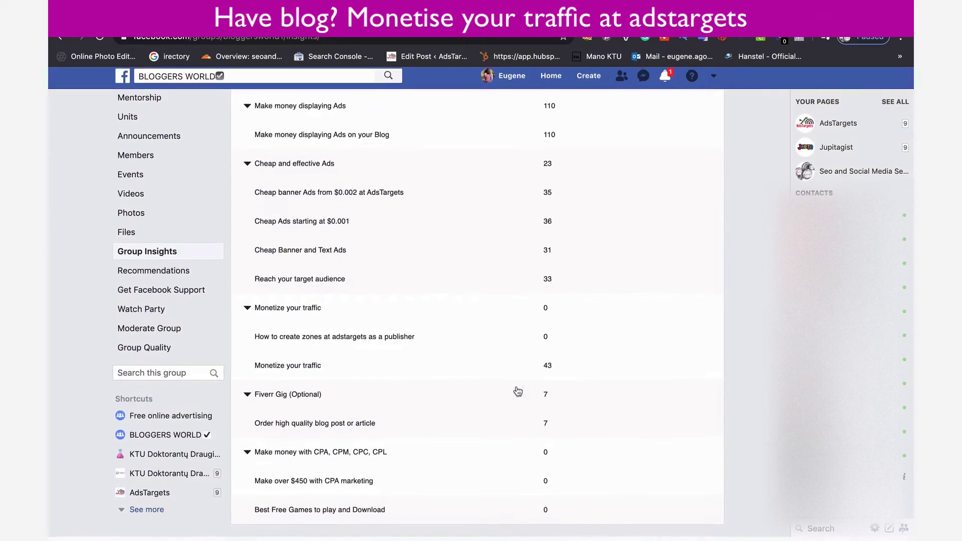
scroll(517, 390, down, 3)
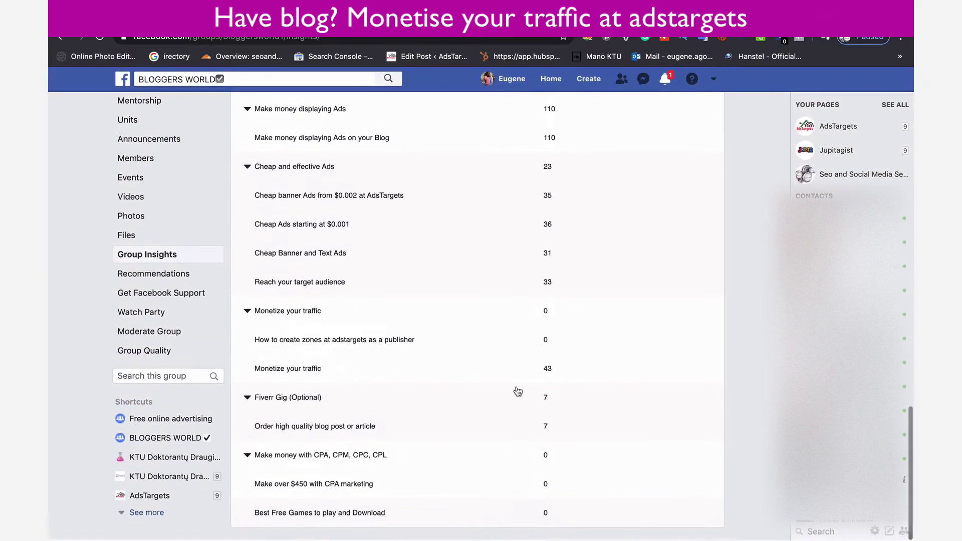
scroll(518, 390, up, 20)
scroll(517, 390, down, 3)
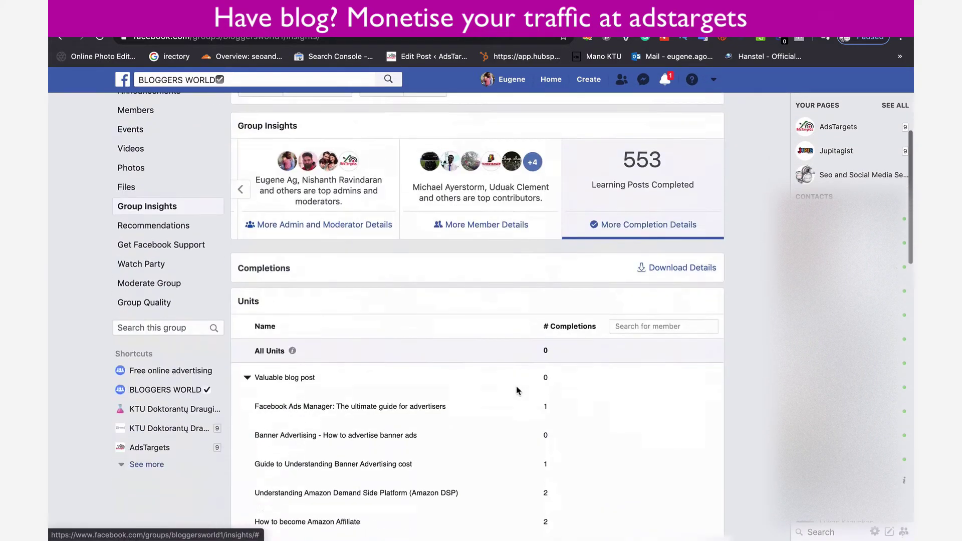
scroll(518, 390, down, 2)
scroll(516, 391, up, 5)
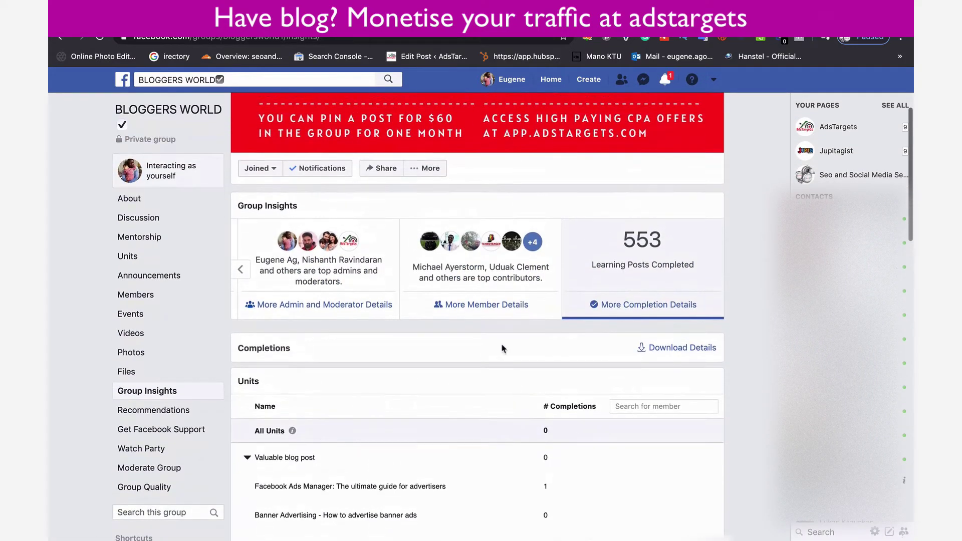
Show the detailed member insights and examine the age, gender, top countries and top cities breakdowns.
click(497, 311)
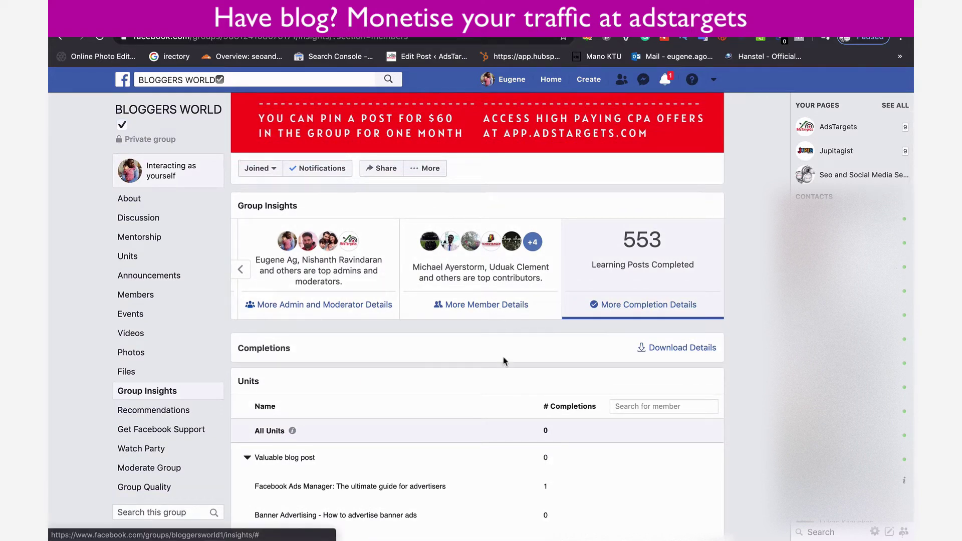
scroll(508, 406, down, 10)
scroll(507, 406, down, 5)
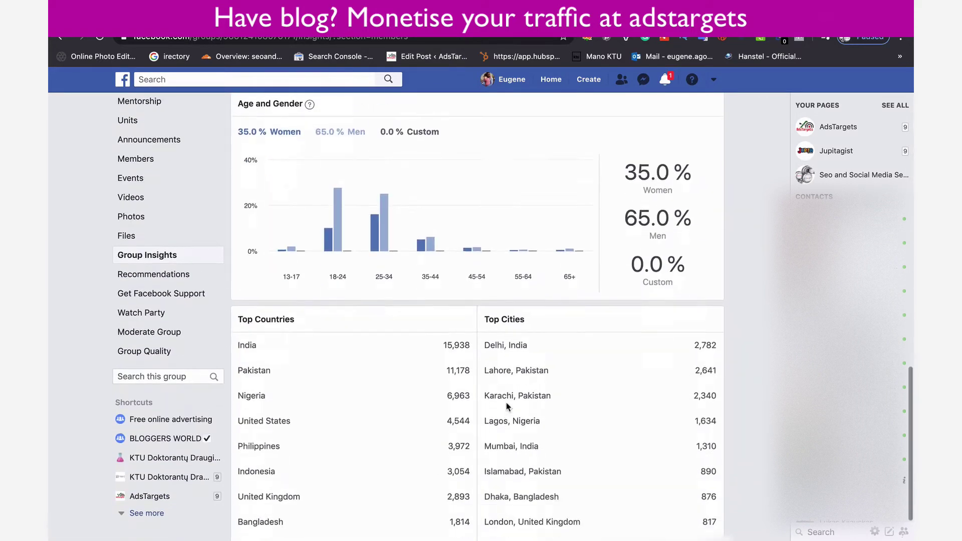
Compare the age-group chart with the full top countries and top cities lists in the member insights.
scroll(508, 400, up, 1)
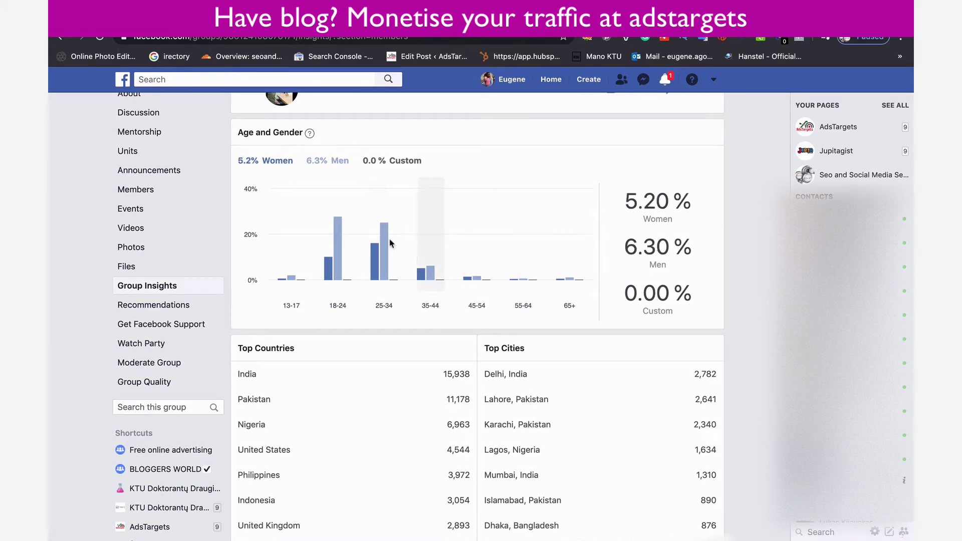
scroll(370, 329, down, 3)
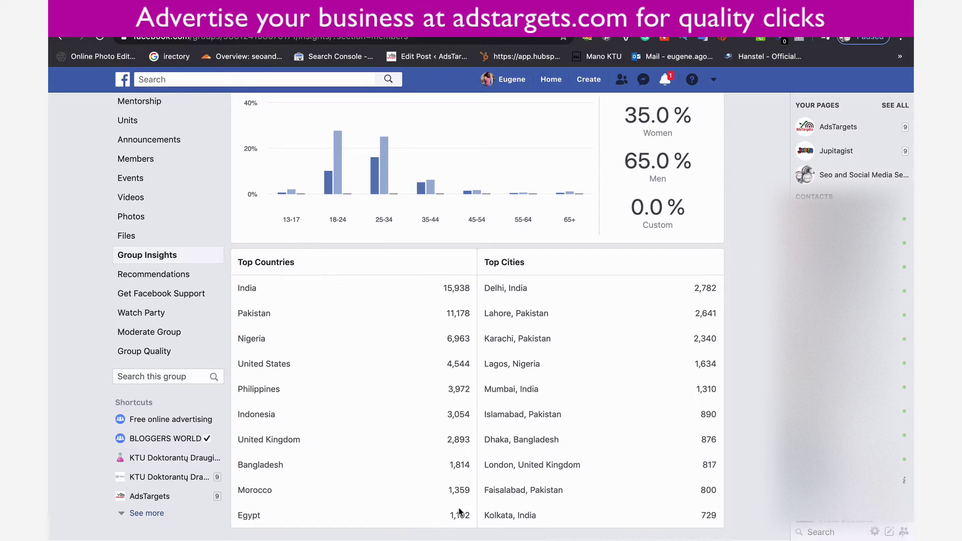
scroll(458, 510, up, 12)
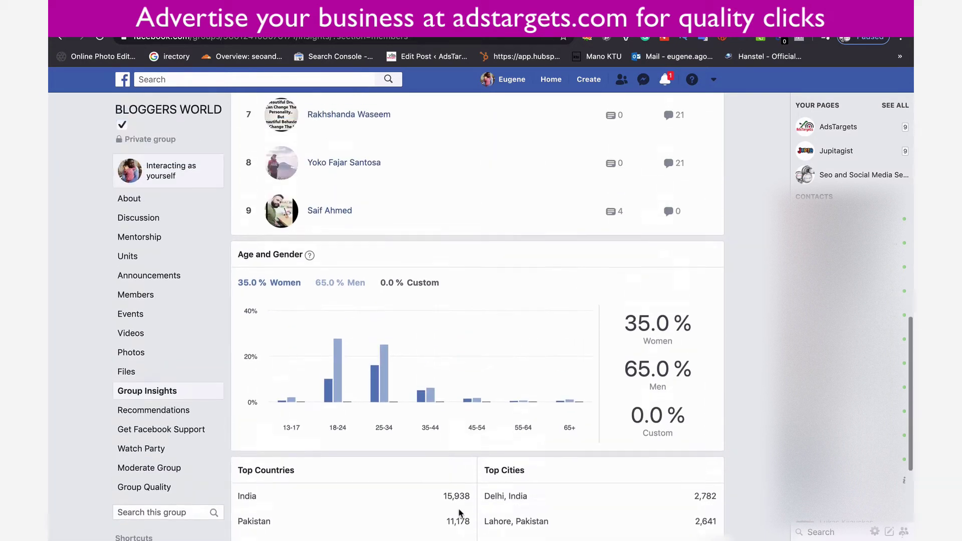
scroll(459, 514, up, 4)
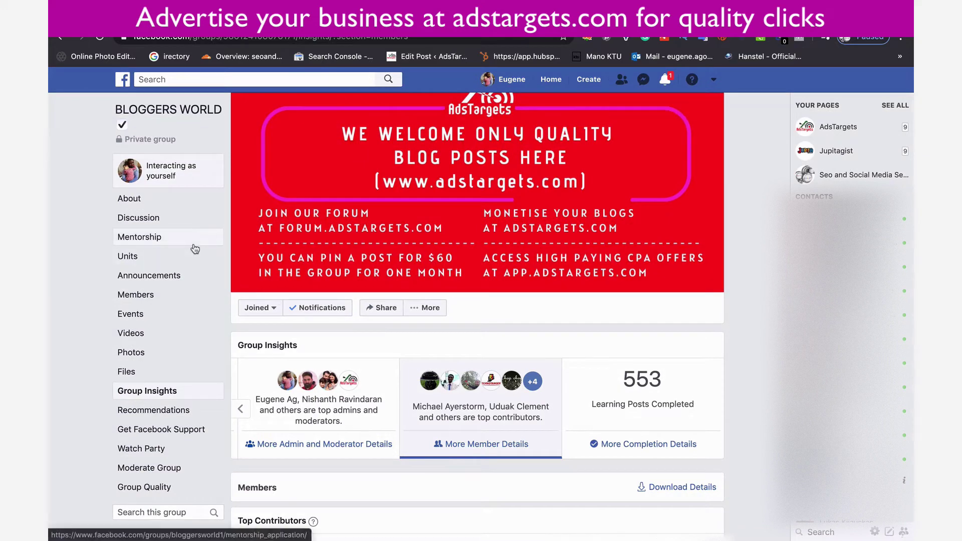
Return to the group's discussion page and open the list of posts that need approval.
click(154, 219)
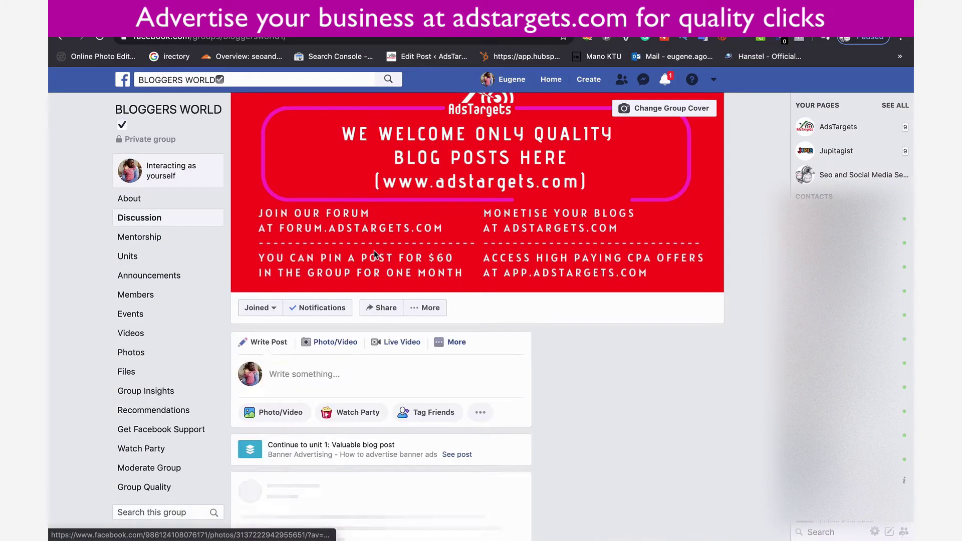
scroll(374, 250, down, 3)
scroll(374, 251, up, 3)
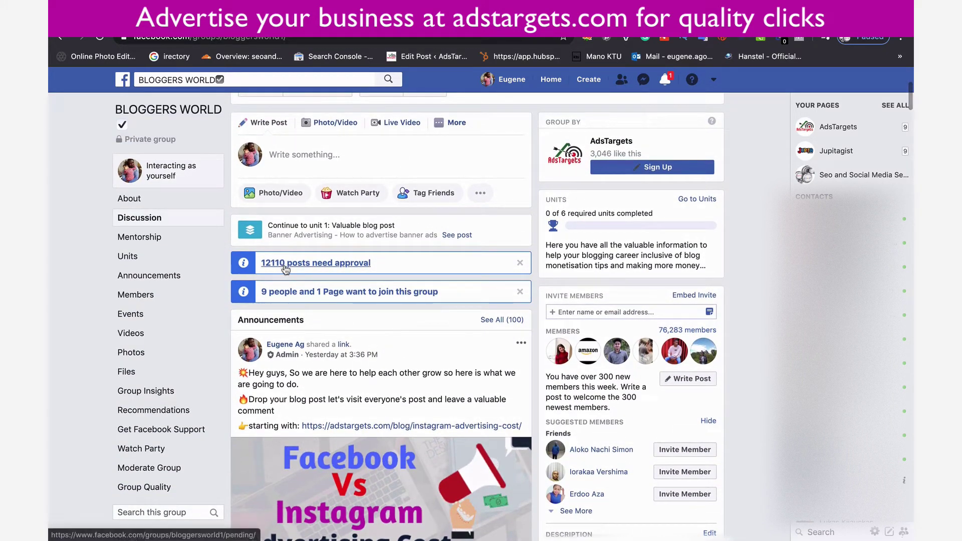
click(379, 264)
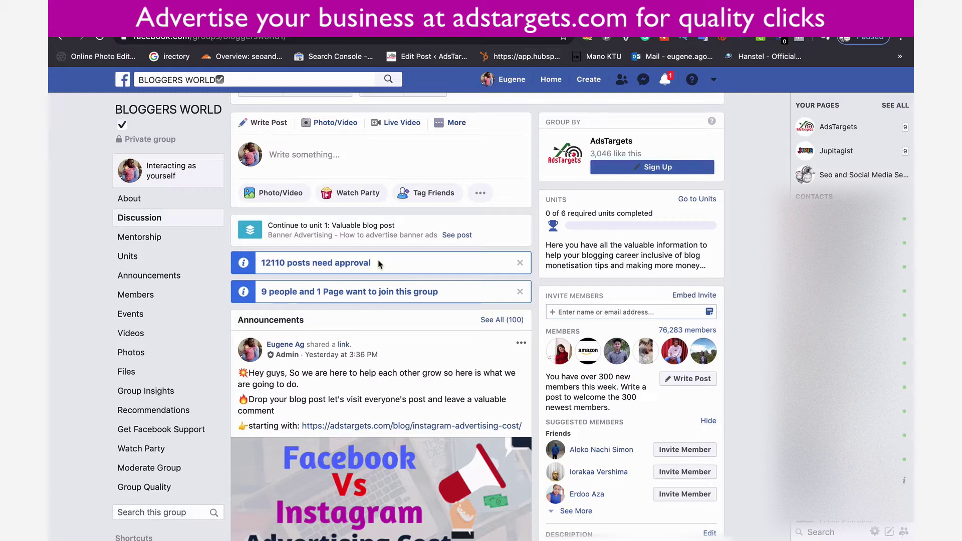
click(360, 262)
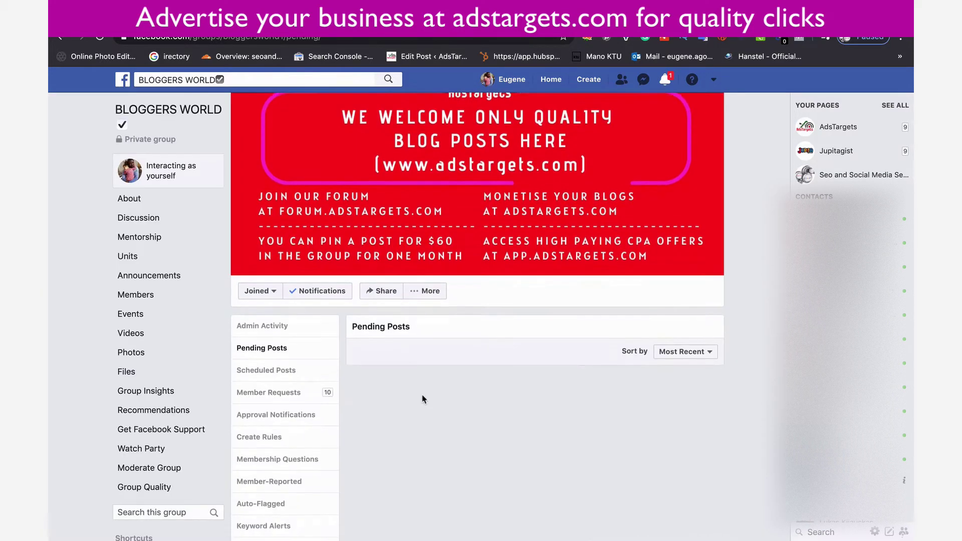
Look through the pending posts that members have submitted to the group.
scroll(422, 399, down, 2)
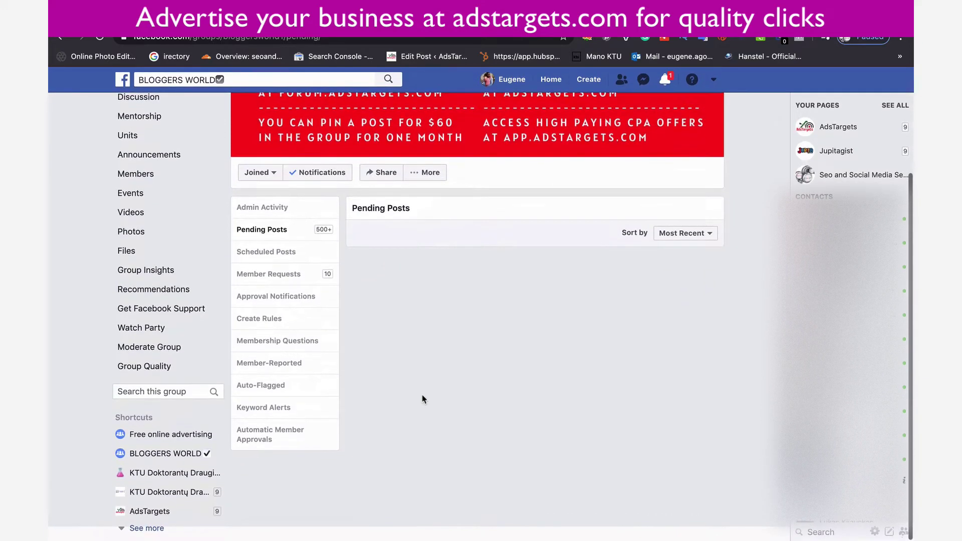
scroll(423, 399, down, 10)
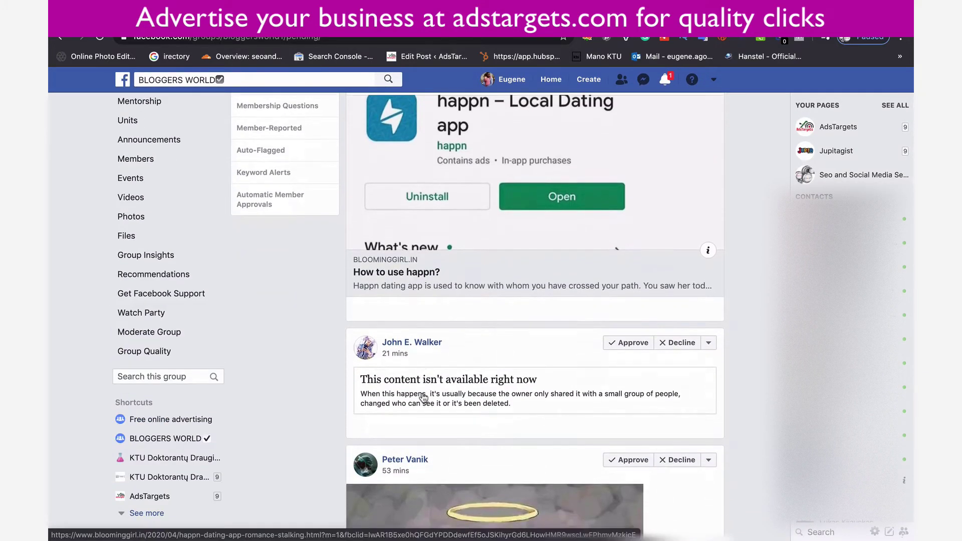
scroll(424, 398, down, 13)
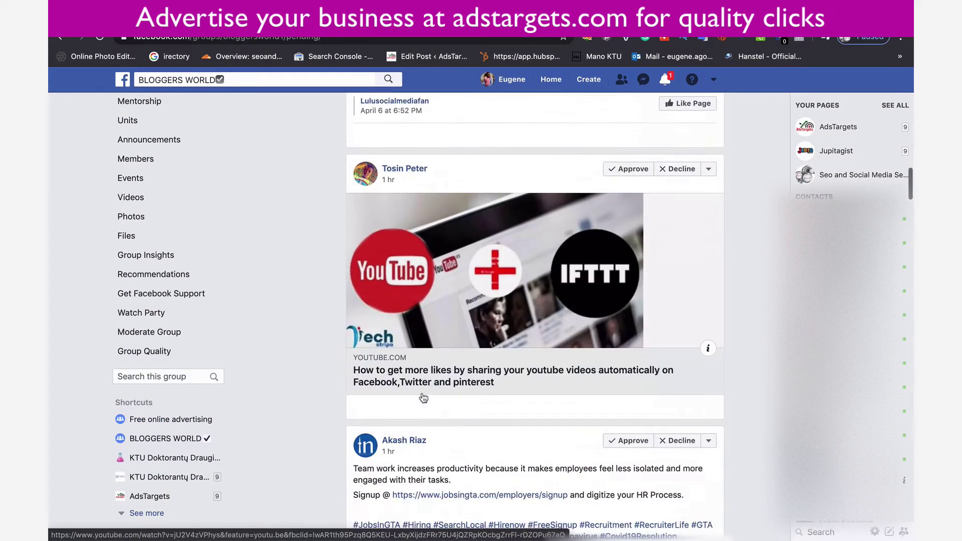
scroll(423, 398, down, 14)
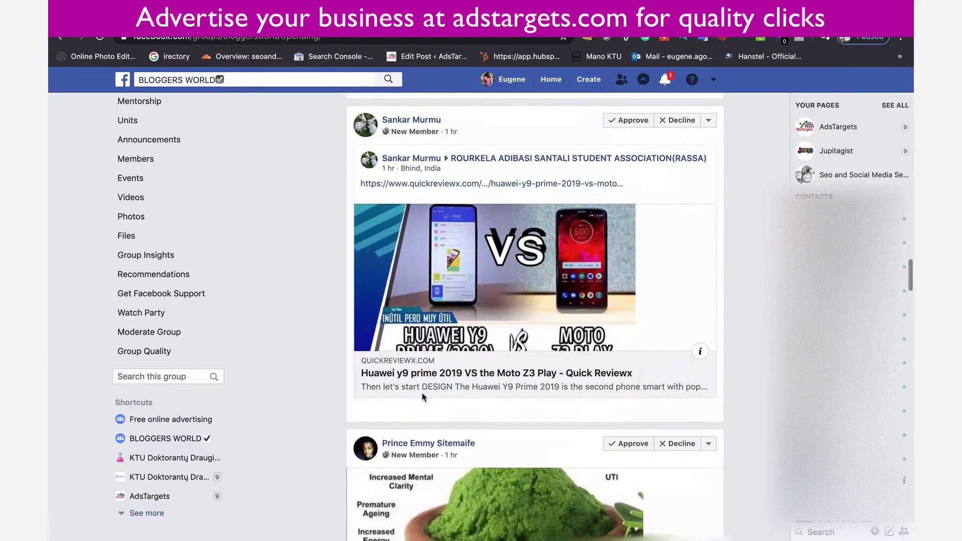
scroll(399, 333, down, 8)
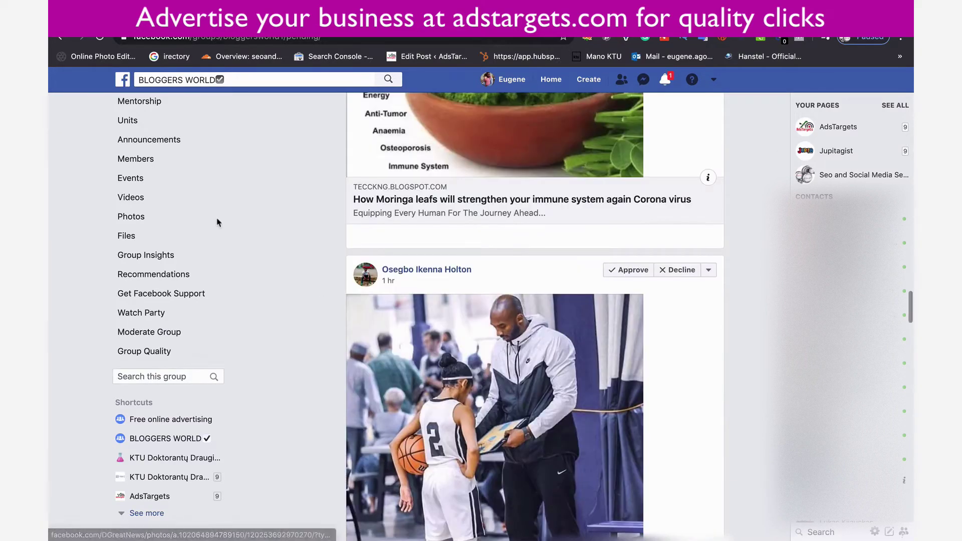
scroll(171, 142, up, 6)
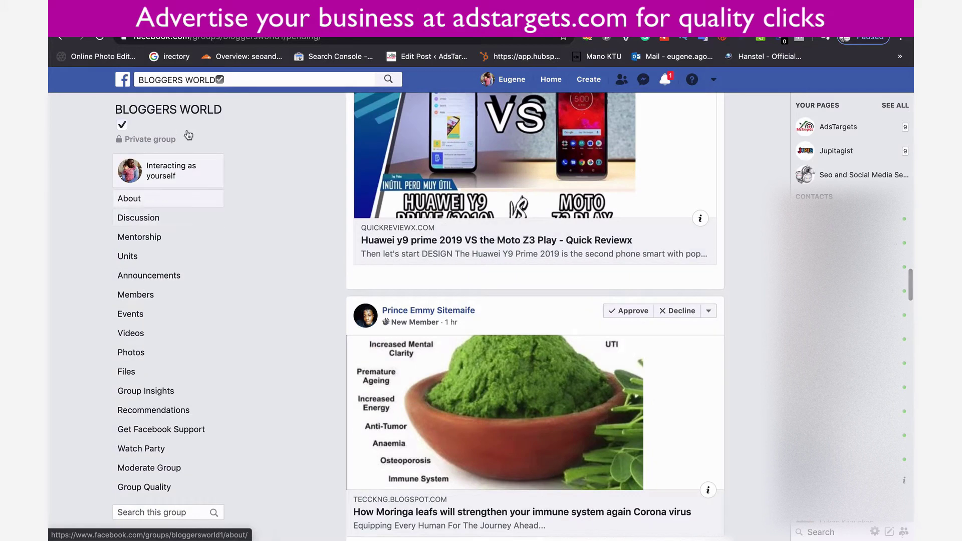
Go back to the group's discussion page and browse the published posts in the feed.
click(188, 114)
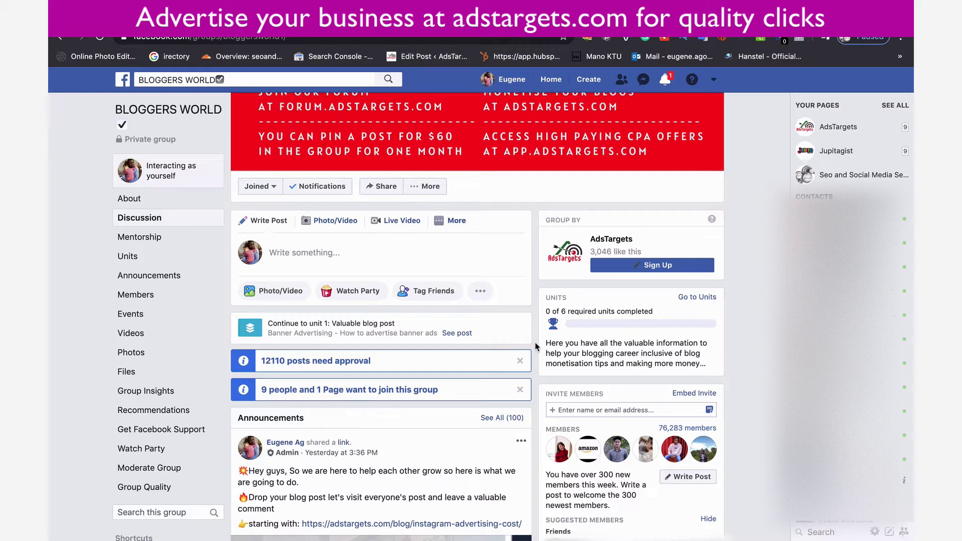
scroll(535, 345, down, 7)
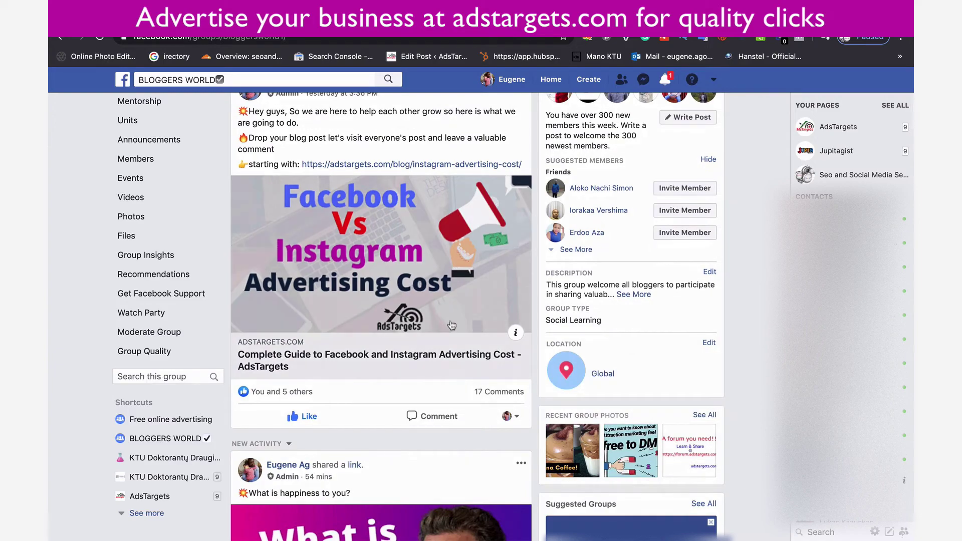
scroll(440, 344, down, 4)
scroll(440, 343, down, 15)
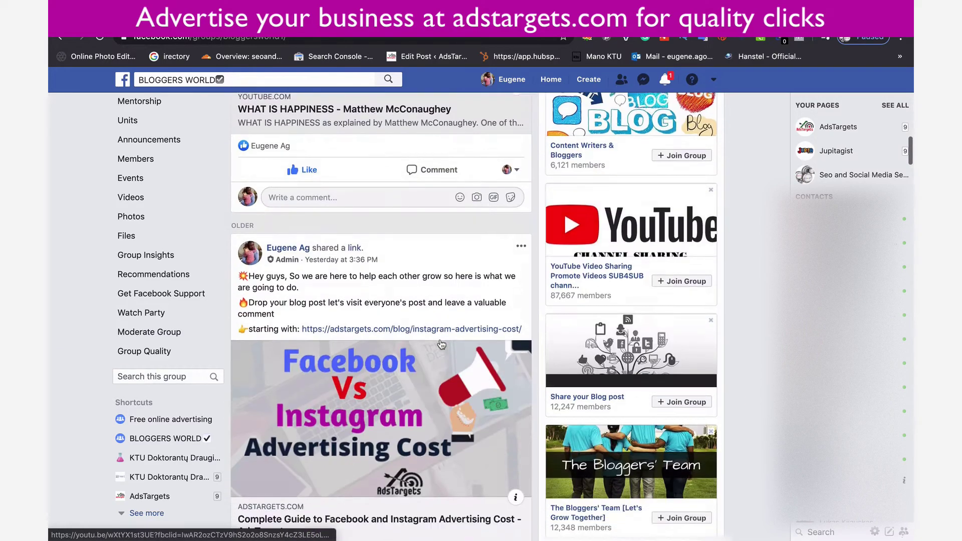
scroll(441, 344, down, 15)
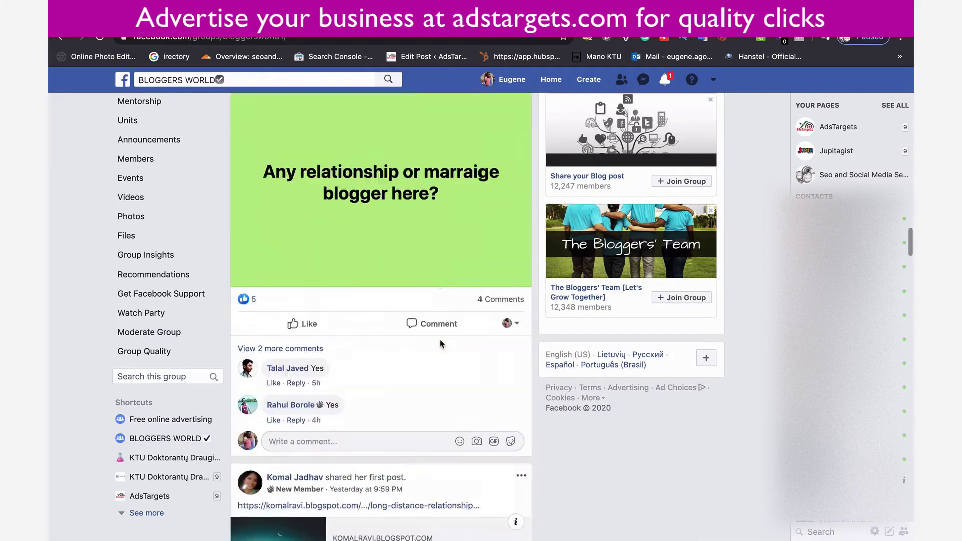
scroll(441, 344, down, 15)
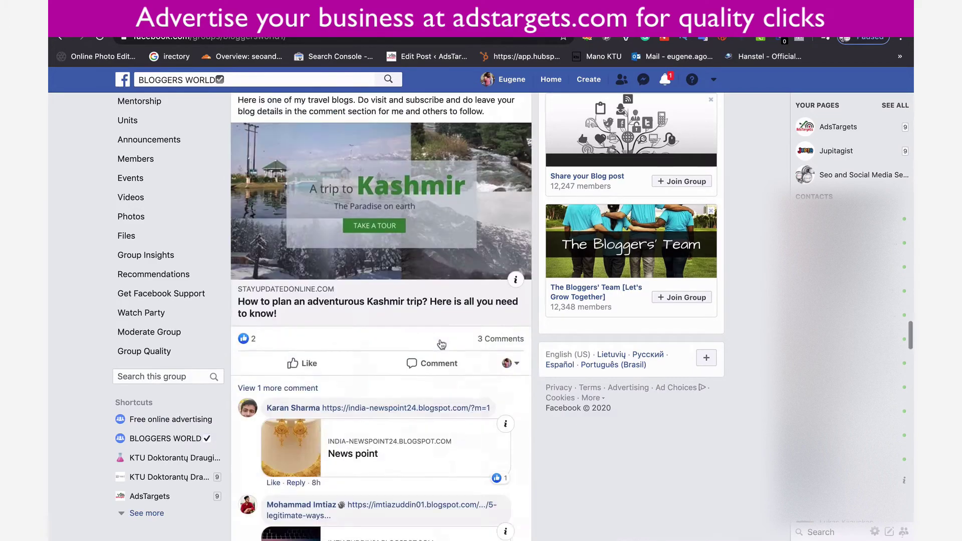
scroll(441, 343, up, 20)
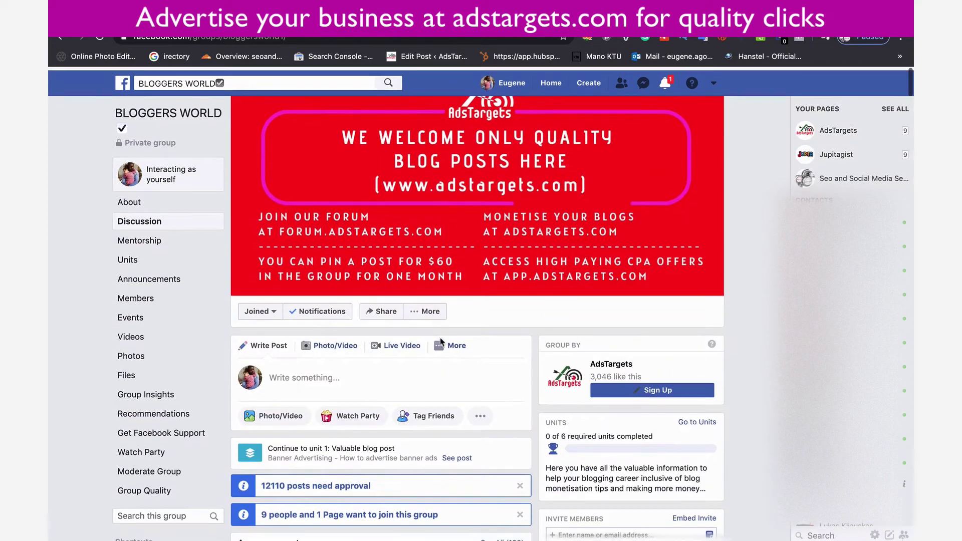
click(441, 342)
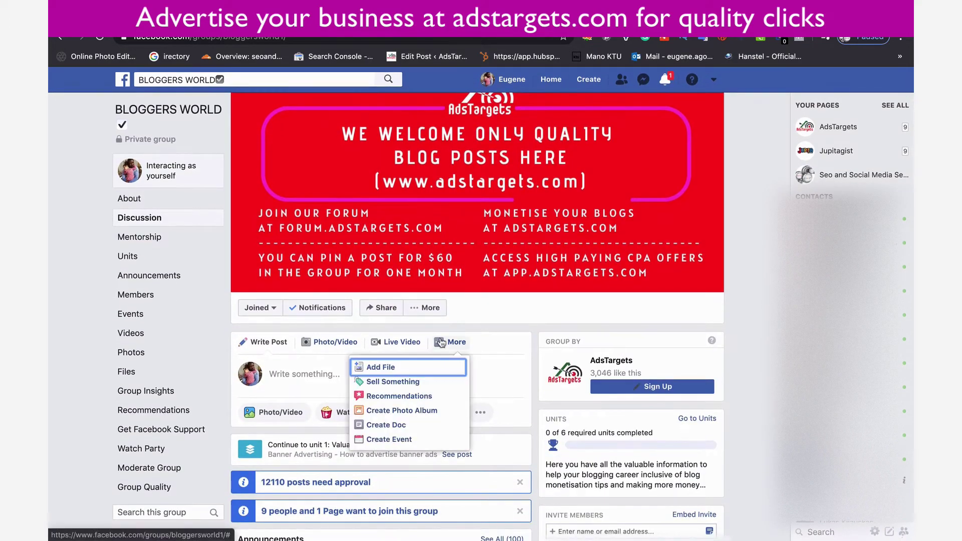
click(651, 248)
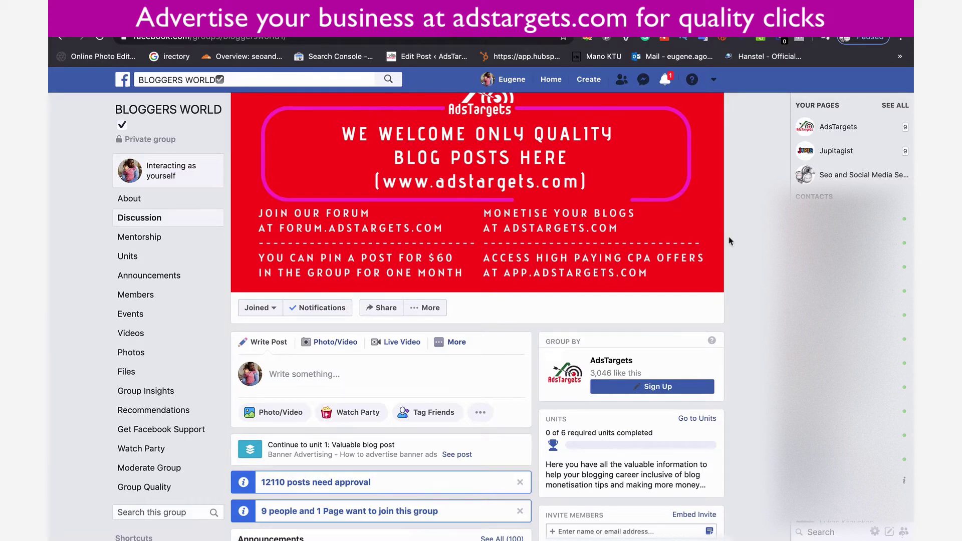
Find the announcement on Facebook and Instagram advertising cost and view its post options, including announcement and pinning.
scroll(728, 240, down, 9)
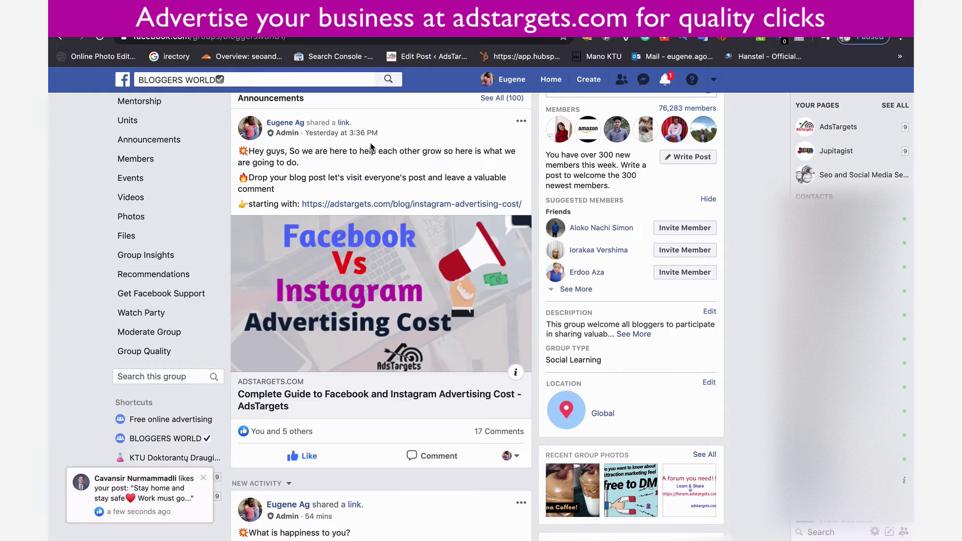
scroll(371, 146, up, 2)
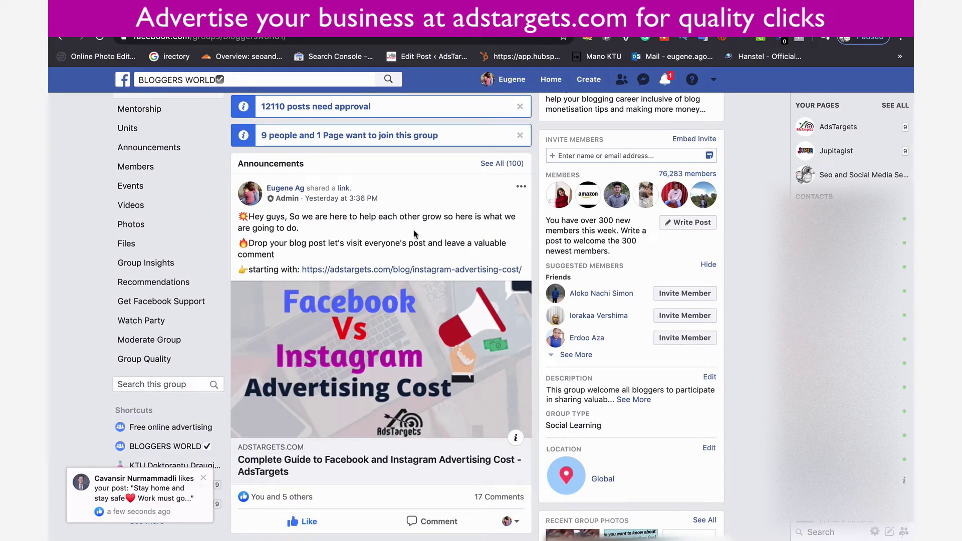
scroll(445, 340, down, 1)
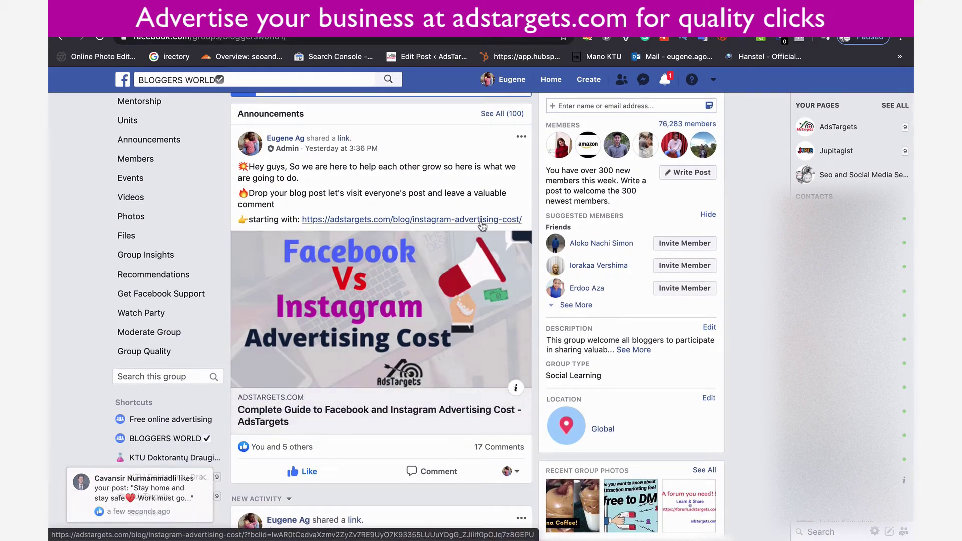
click(520, 138)
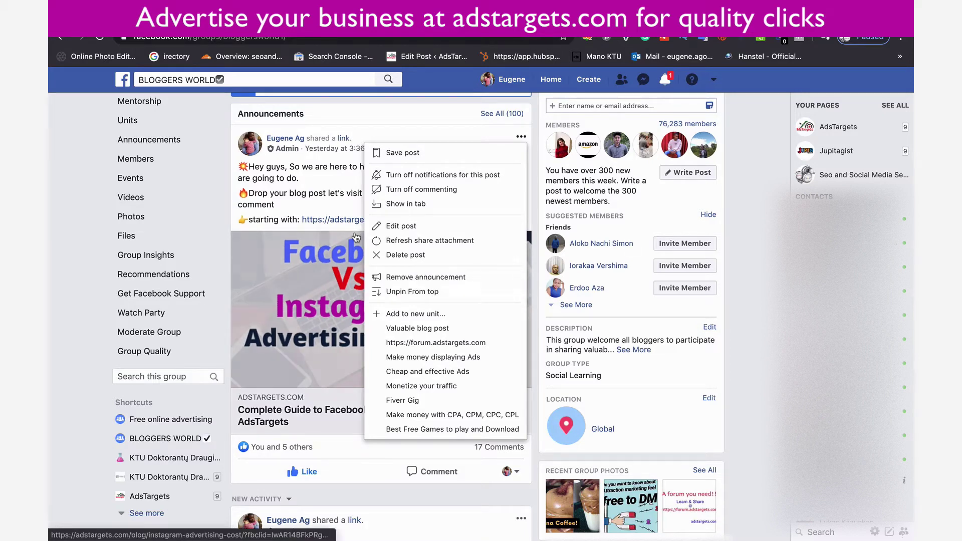
scroll(249, 273, up, 2)
scroll(249, 272, up, 3)
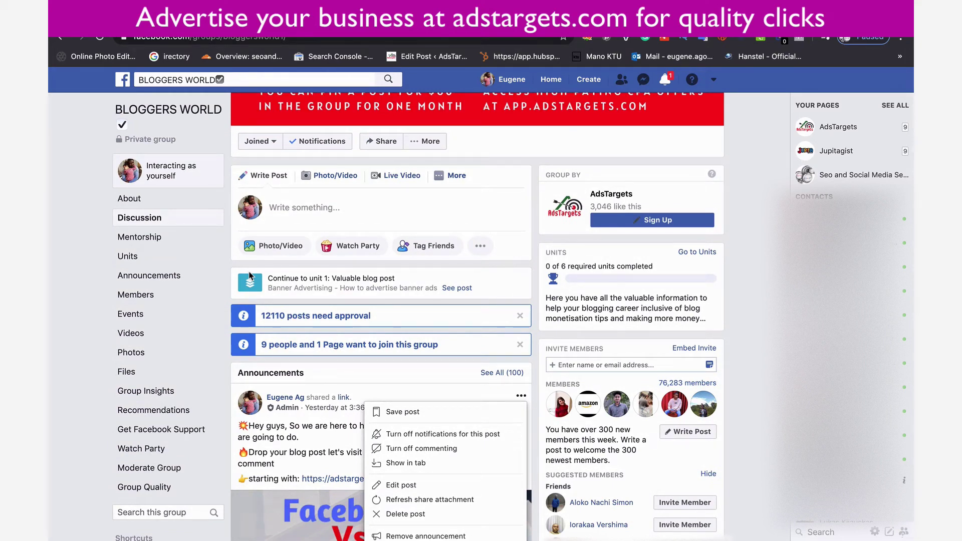
scroll(249, 276, down, 2)
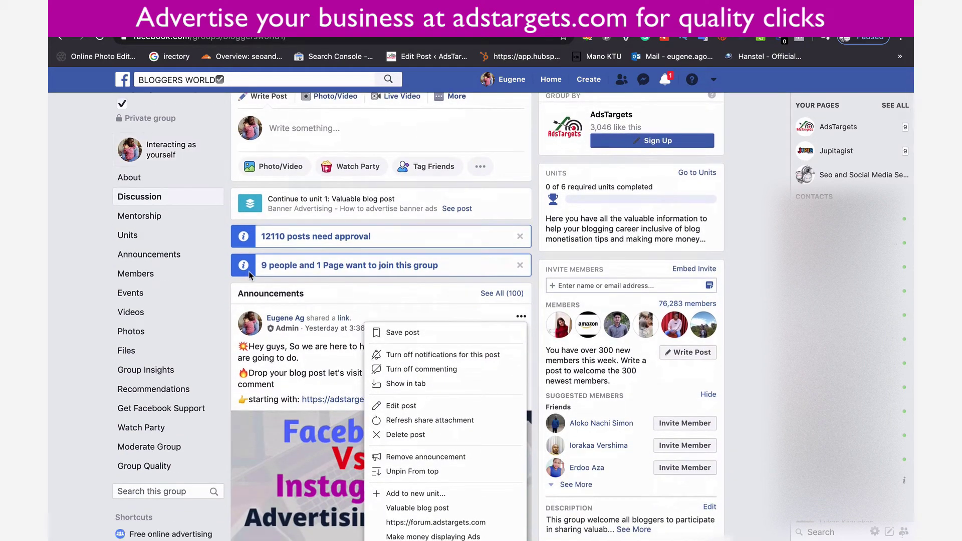
click(292, 354)
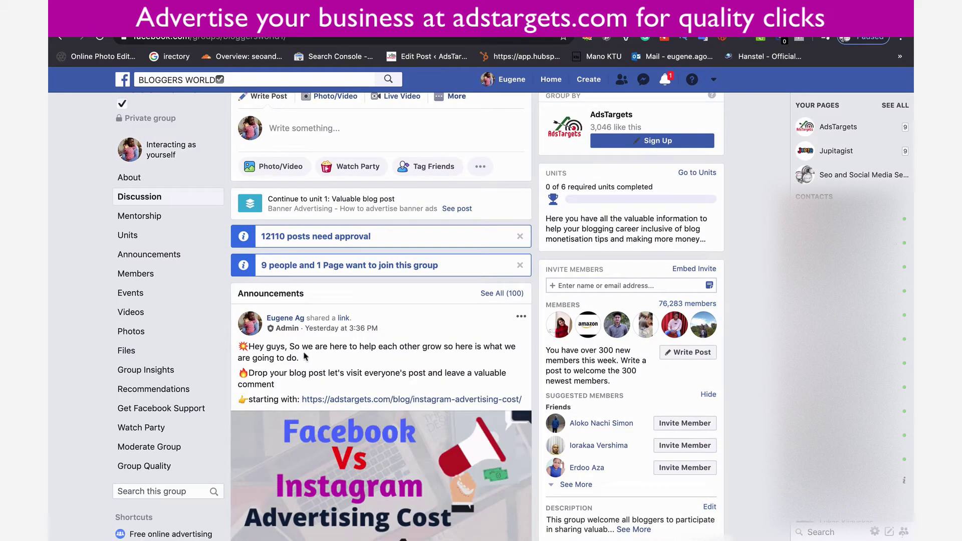
Examine the pinned announcement's text, link preview, reactions and comment count.
scroll(305, 356, down, 3)
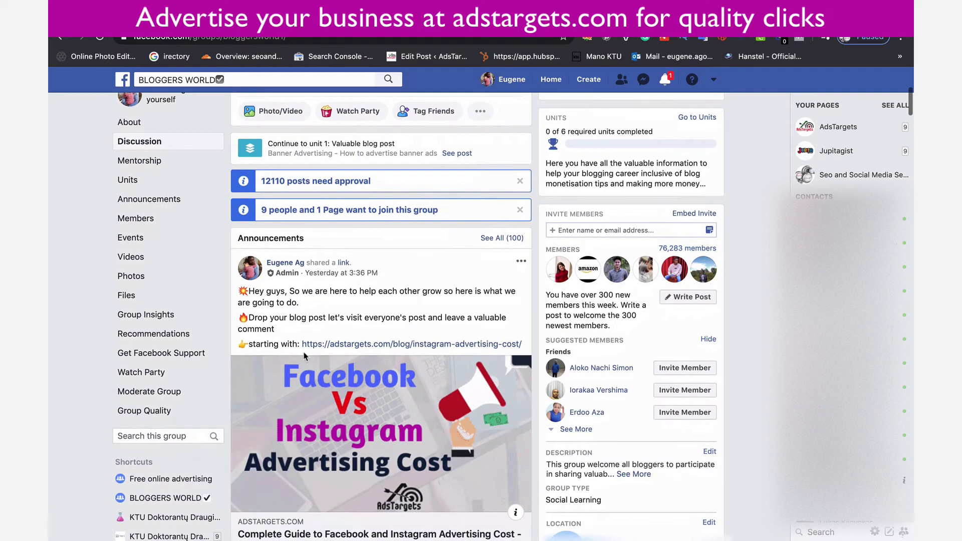
scroll(304, 356, down, 1)
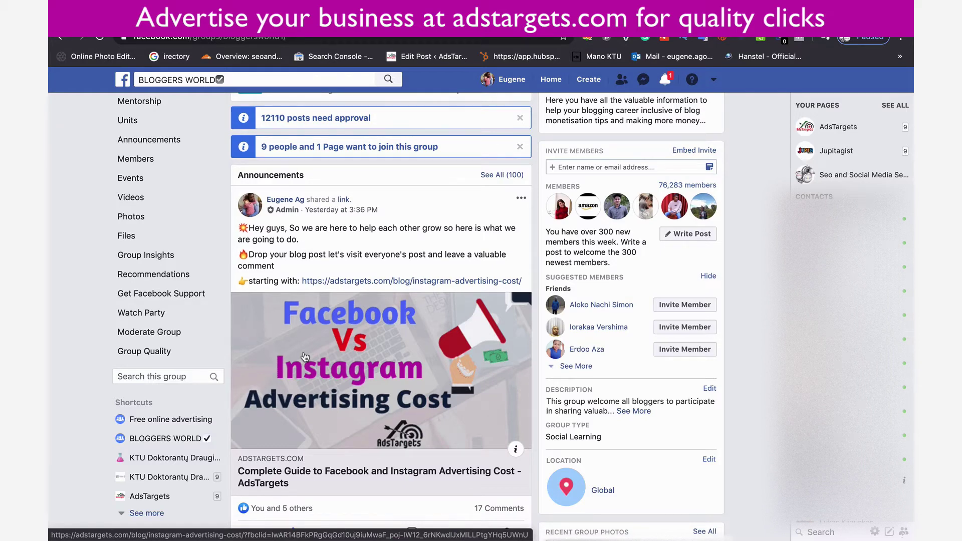
scroll(304, 356, down, 1)
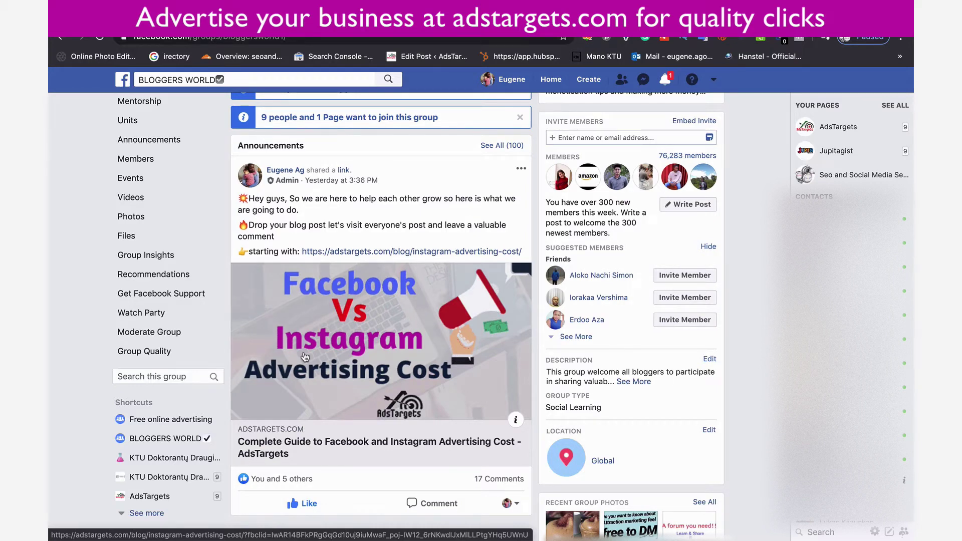
scroll(304, 356, down, 2)
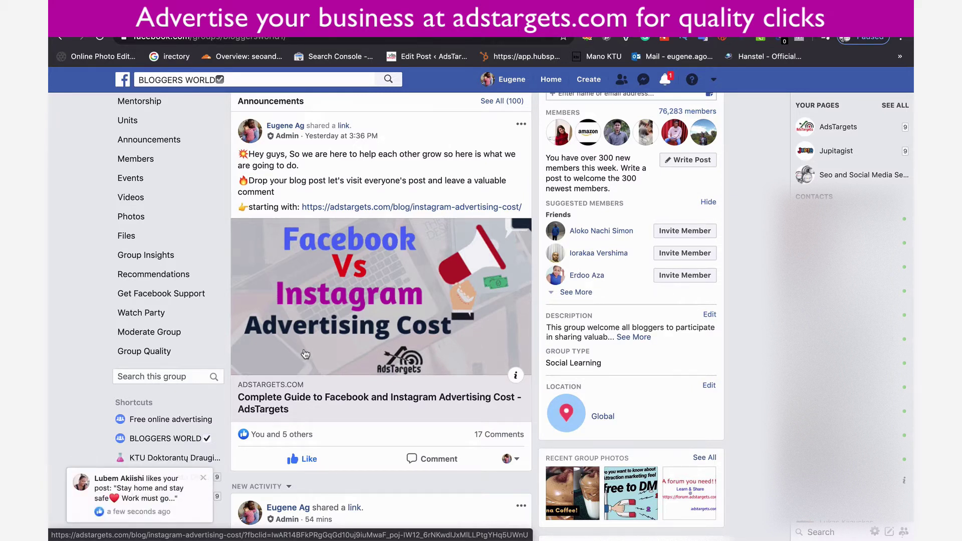
scroll(307, 340, down, 2)
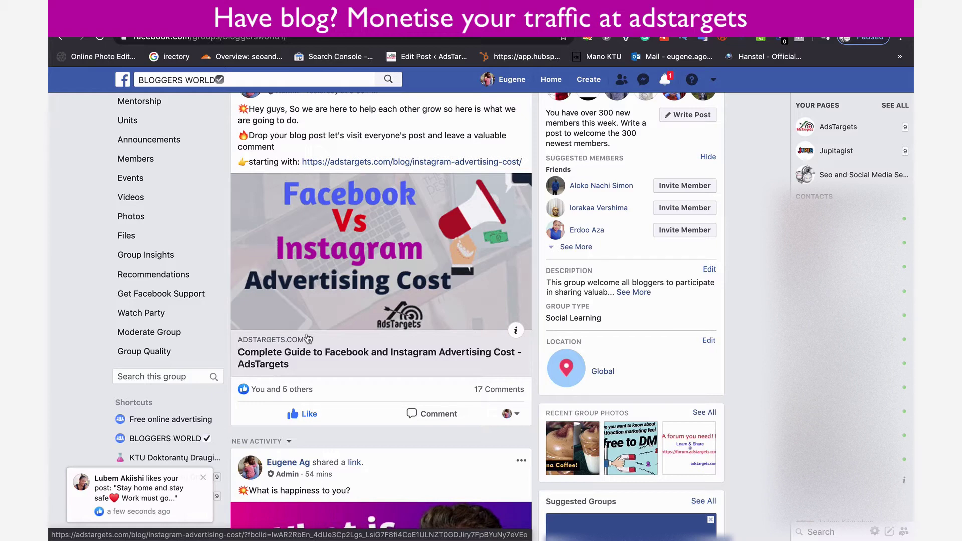
scroll(308, 339, down, 3)
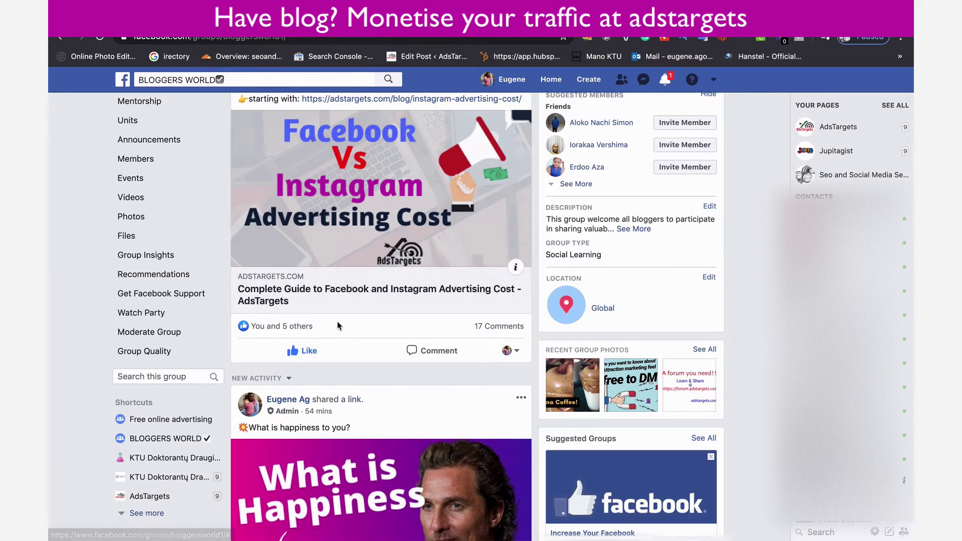
Review the pinned announcement's placement below the group notices and above the new activity feed.
scroll(337, 325, up, 4)
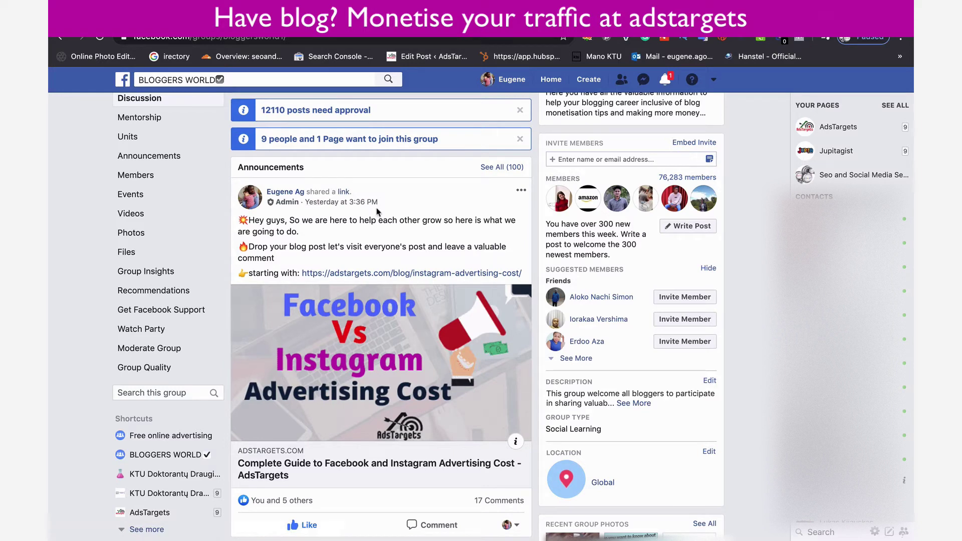
scroll(377, 211, down, 2)
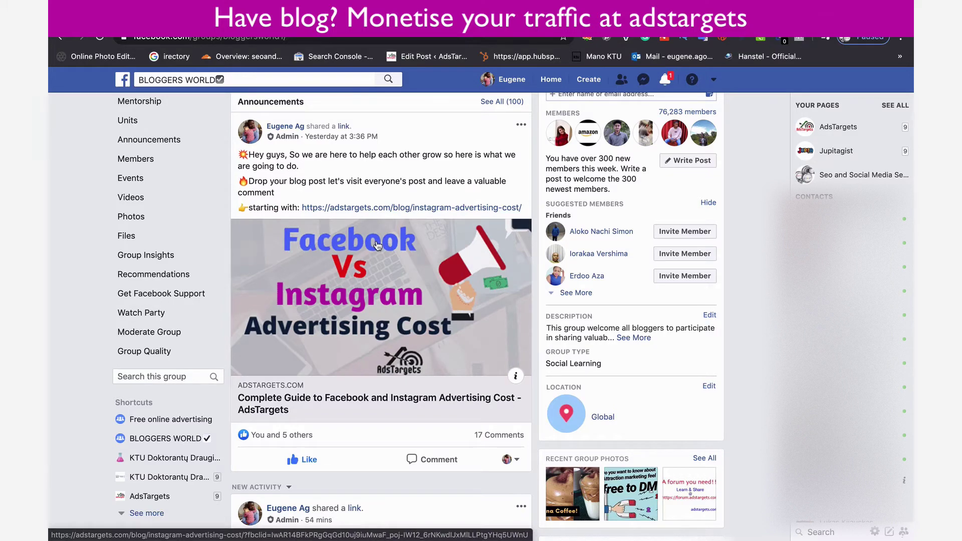
scroll(377, 245, up, 6)
scroll(378, 284, down, 4)
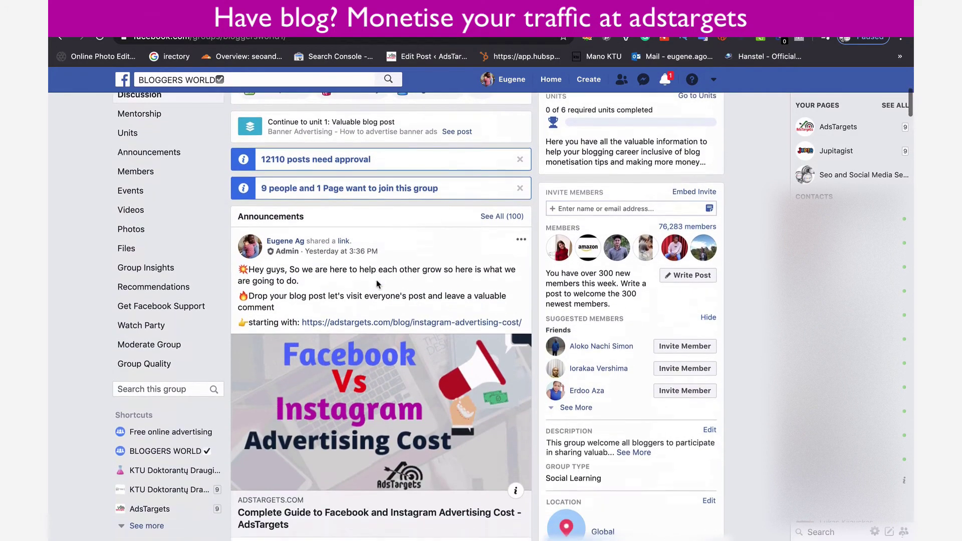
scroll(377, 284, down, 4)
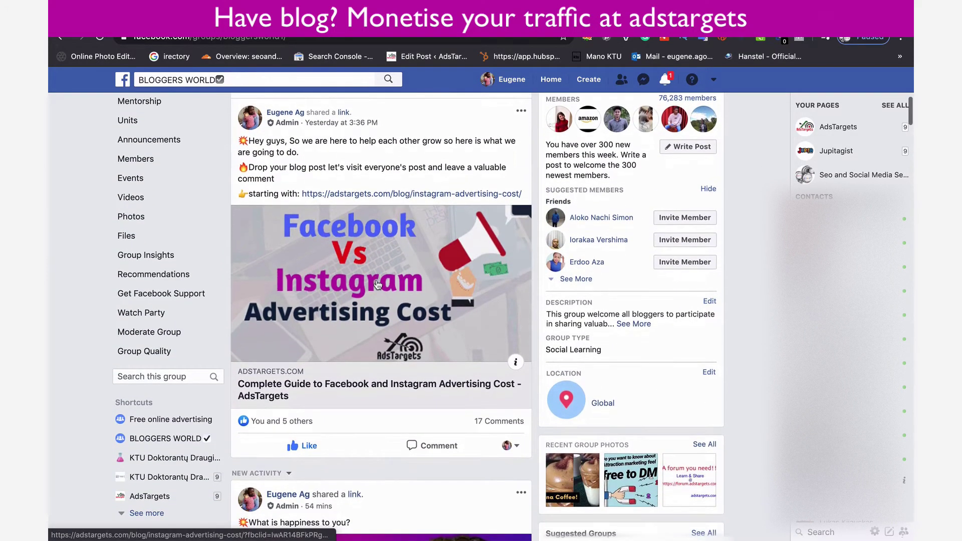
scroll(377, 284, up, 3)
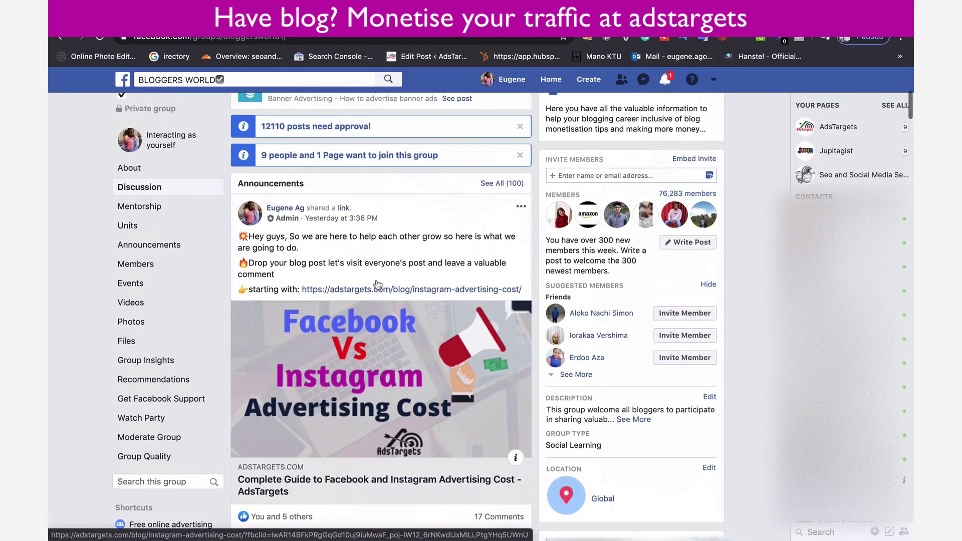
scroll(378, 284, up, 1)
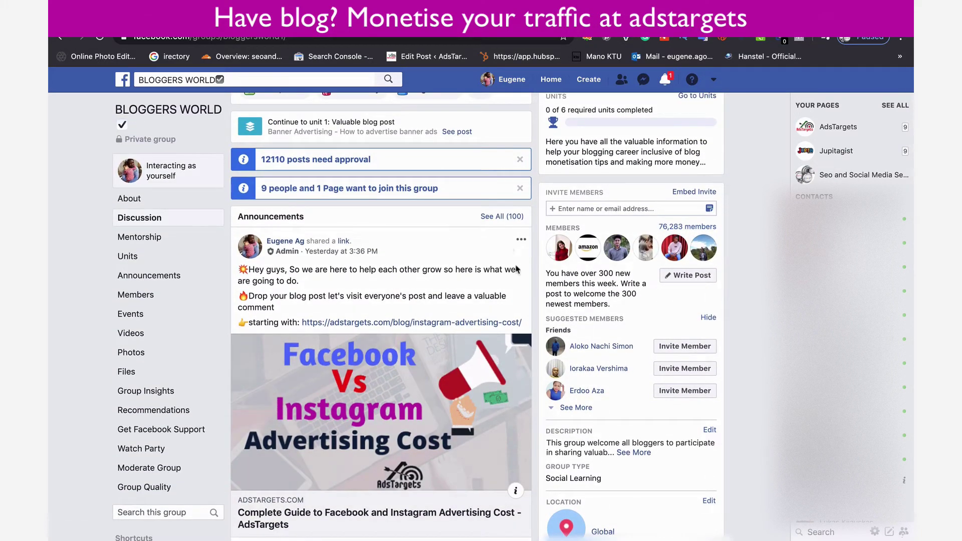
scroll(459, 295, down, 1)
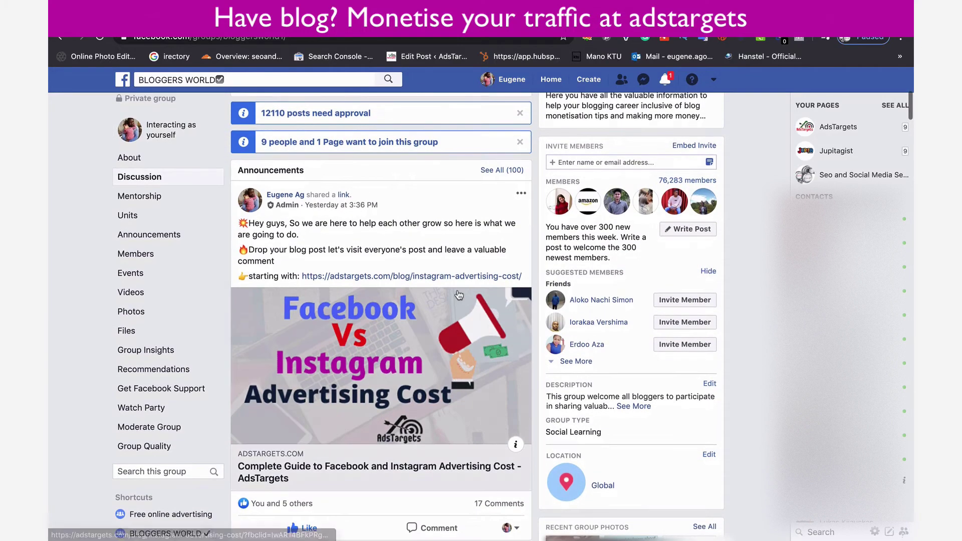
scroll(459, 294, down, 2)
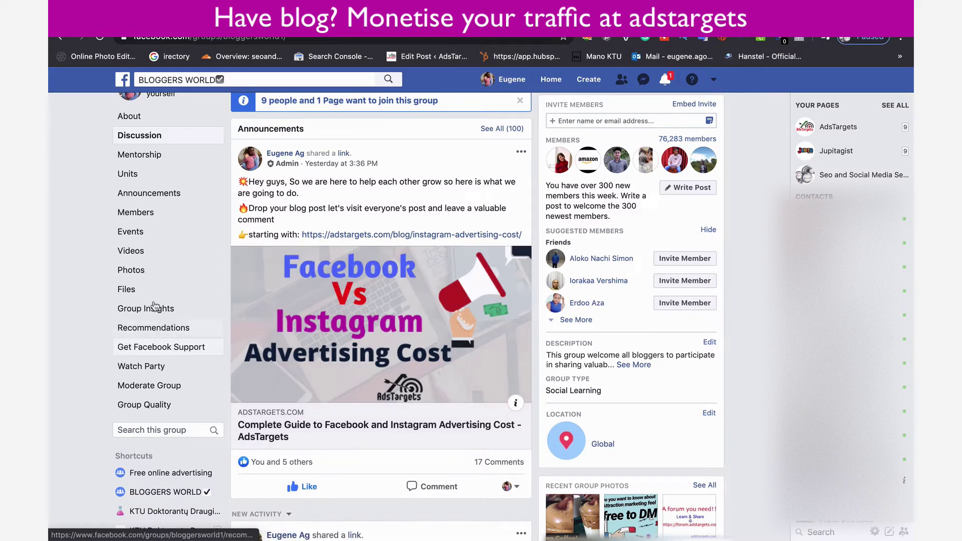
Open the group's Units page and browse all the learning units from Unit 1 through Unit 8.
scroll(163, 241, down, 3)
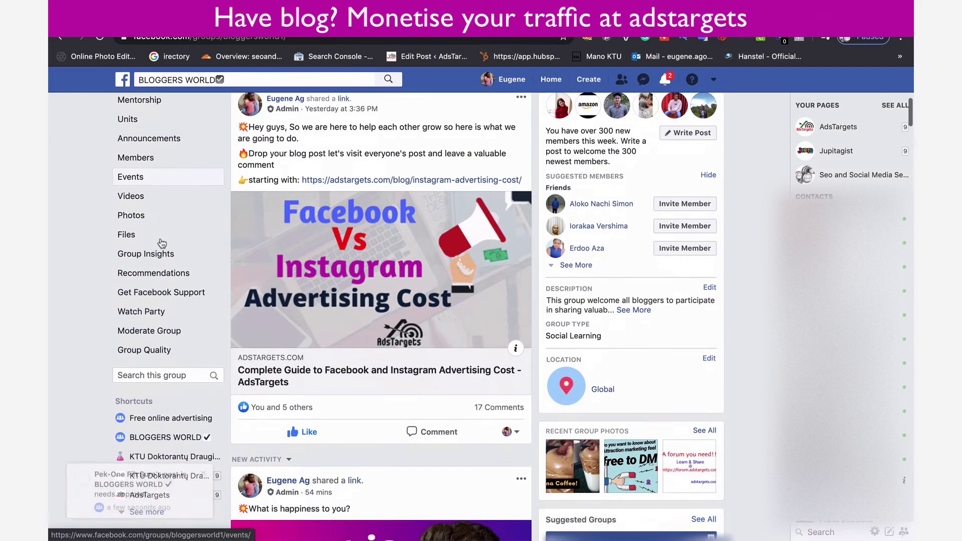
scroll(162, 243, up, 4)
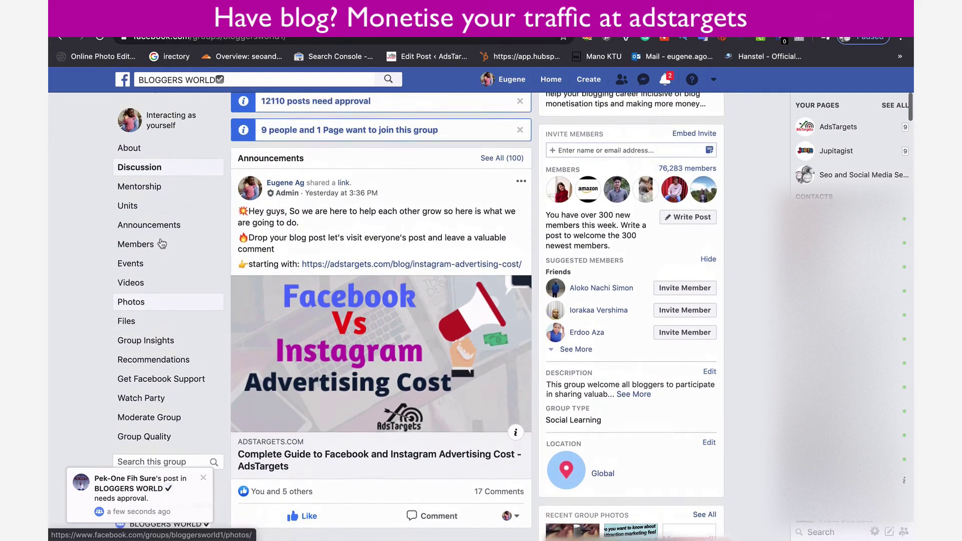
click(143, 211)
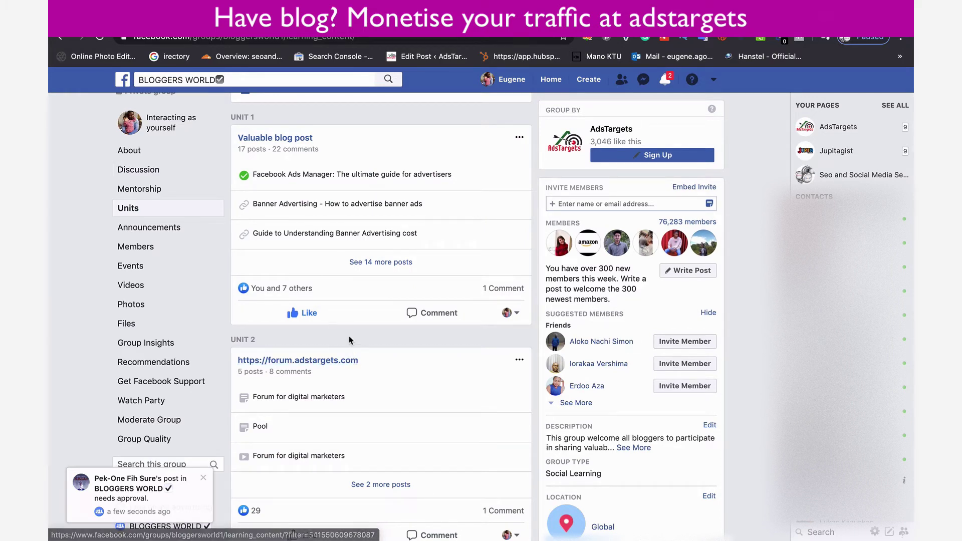
scroll(349, 340, down, 3)
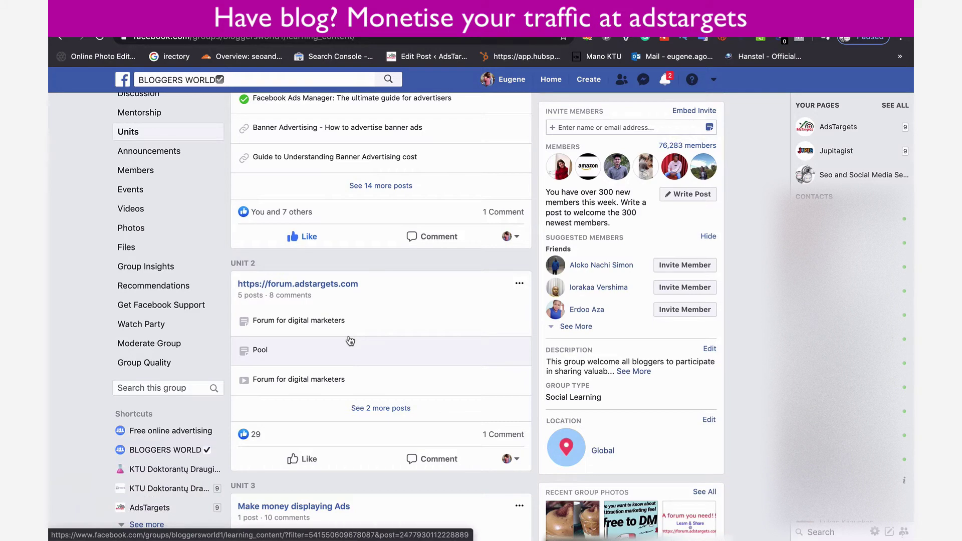
scroll(349, 340, down, 5)
scroll(349, 340, down, 7)
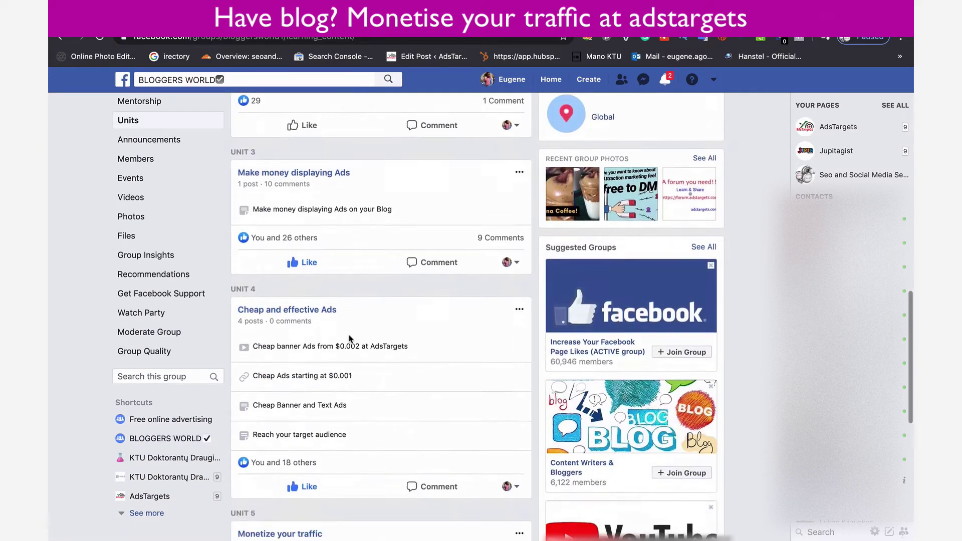
scroll(349, 340, down, 5)
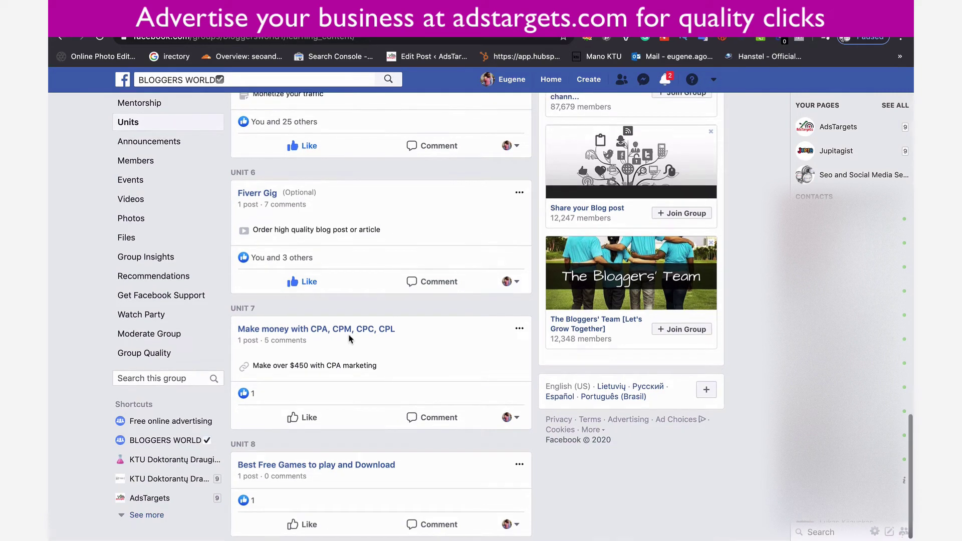
scroll(350, 337, up, 1)
scroll(351, 332, up, 10)
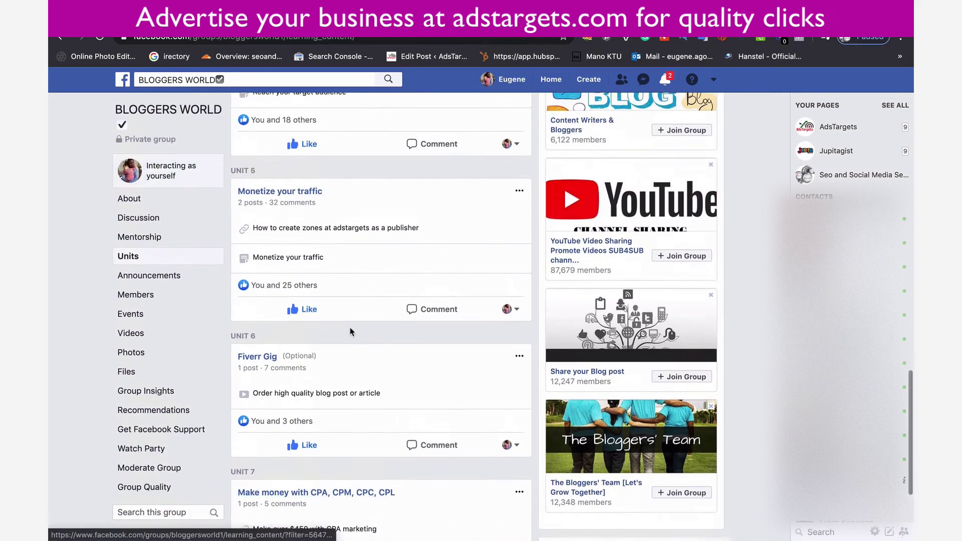
scroll(351, 332, up, 14)
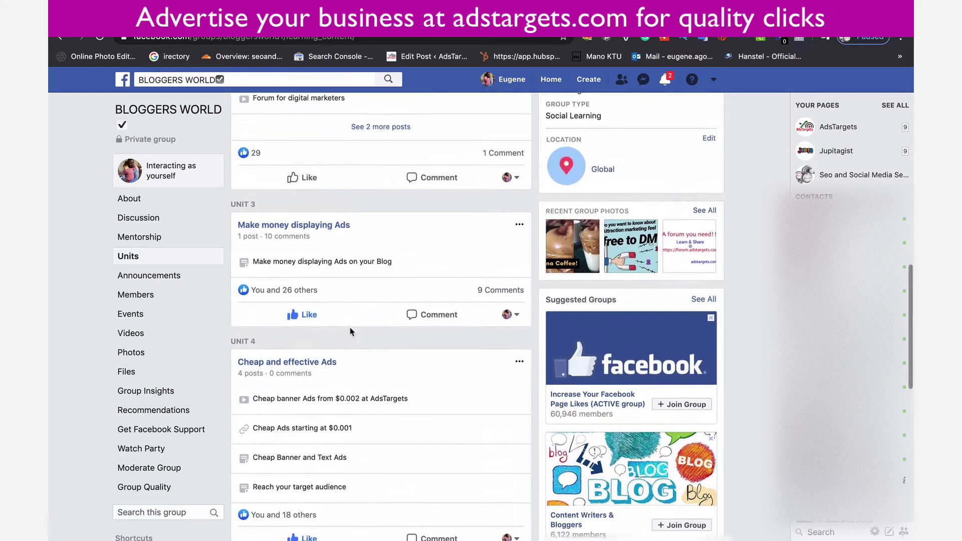
scroll(351, 332, up, 5)
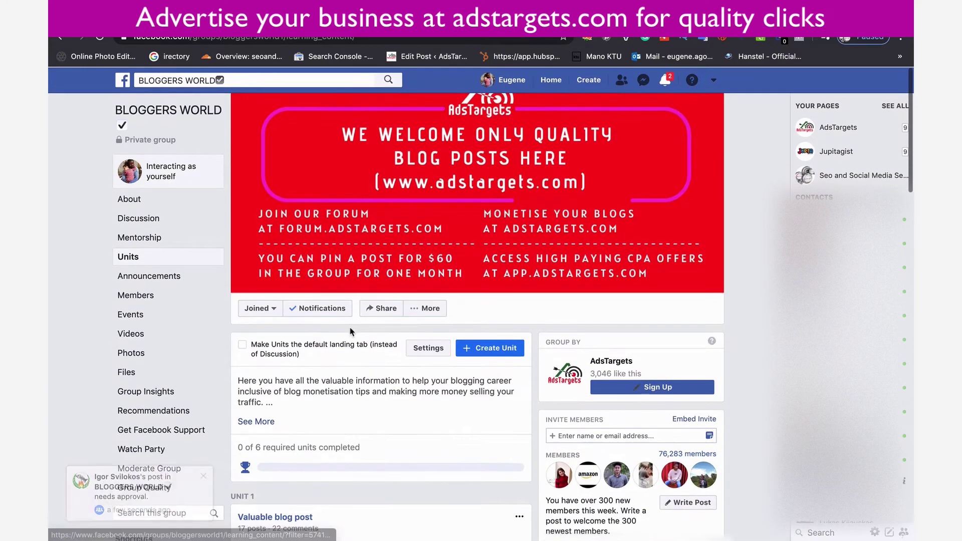
Examine the Units page's introduction, completion progress and the first units listed beneath it.
scroll(351, 329, down, 2)
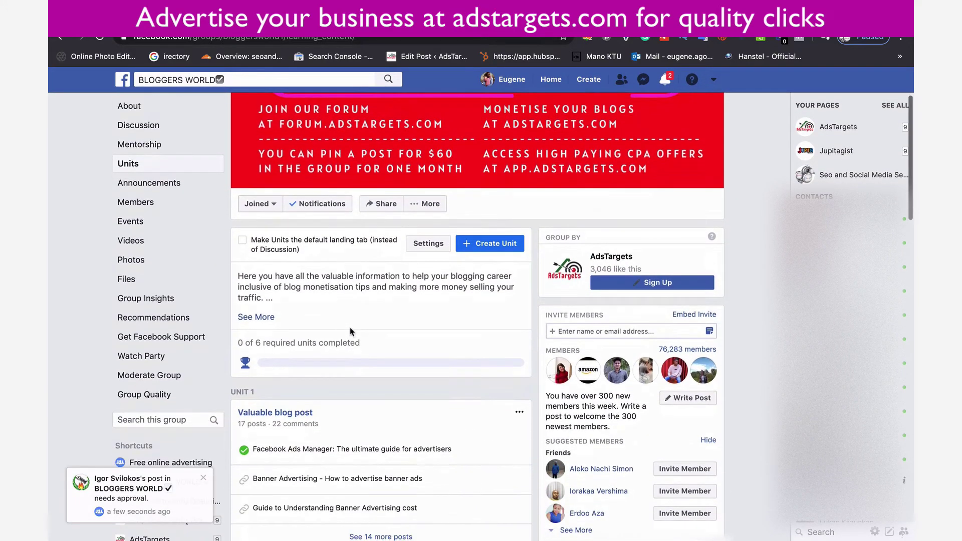
scroll(351, 331, down, 6)
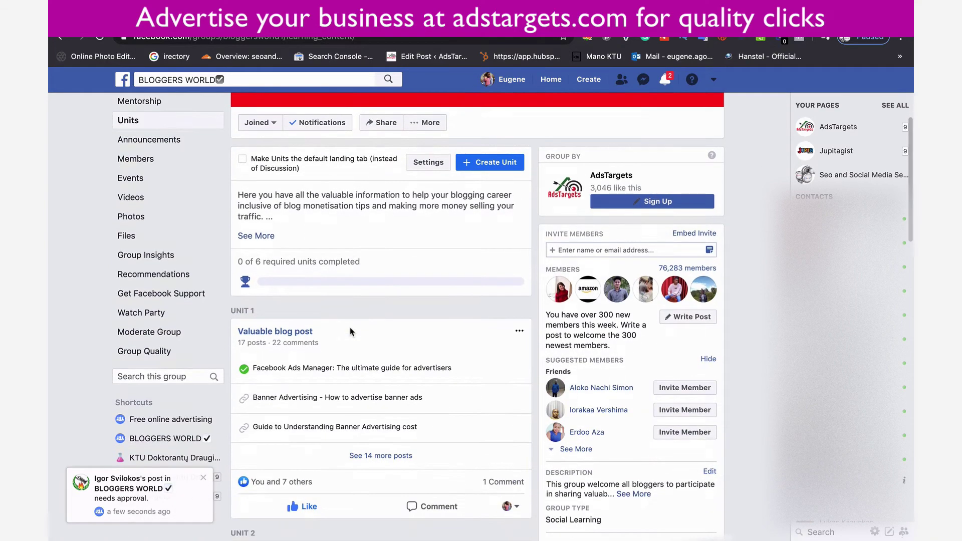
scroll(351, 331, down, 2)
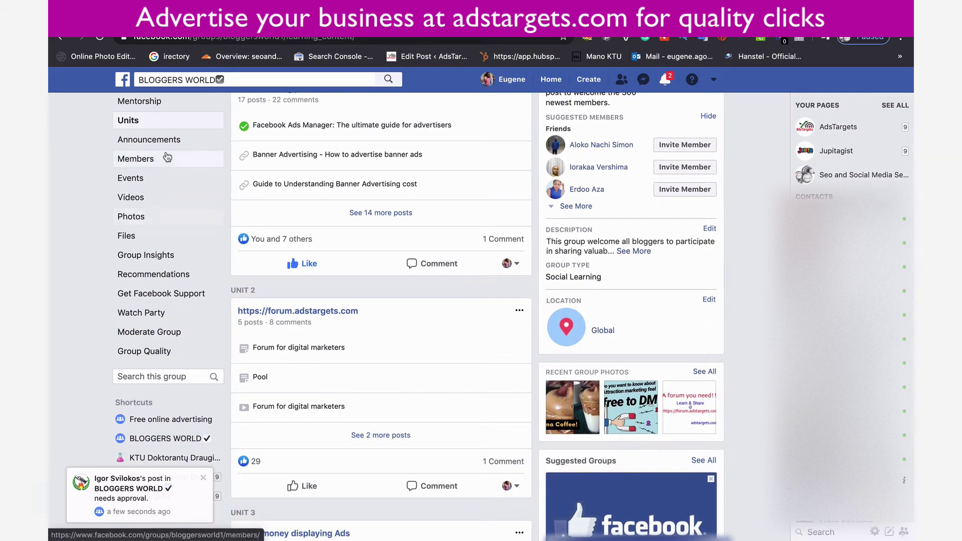
scroll(311, 187, up, 8)
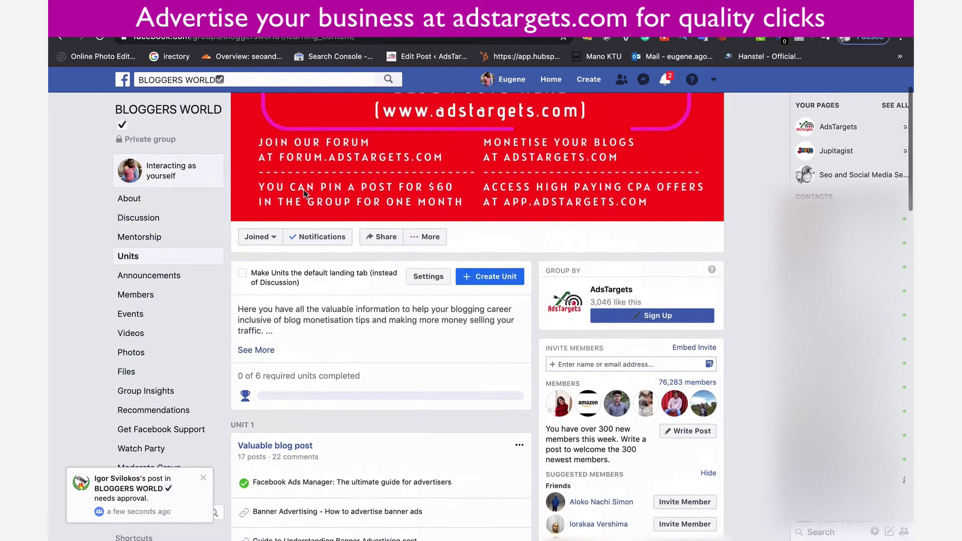
scroll(343, 405, down, 2)
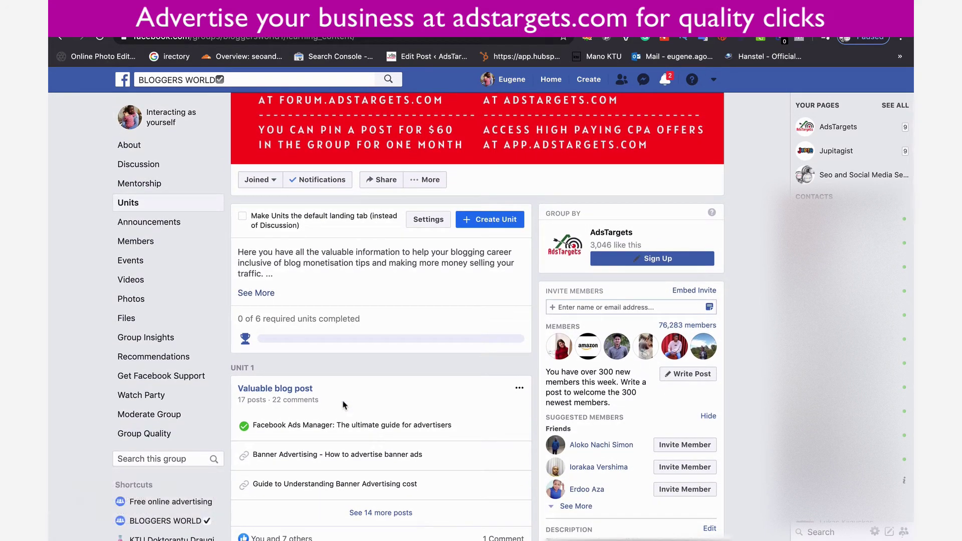
Expand the full list of posts in Unit 1, "Valuable blog post", and look through the titles.
scroll(344, 405, down, 5)
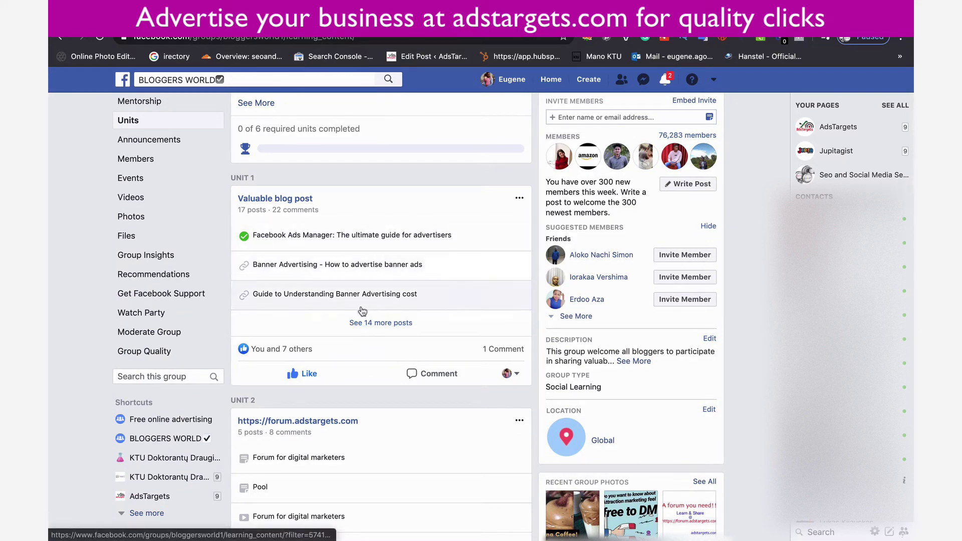
click(389, 324)
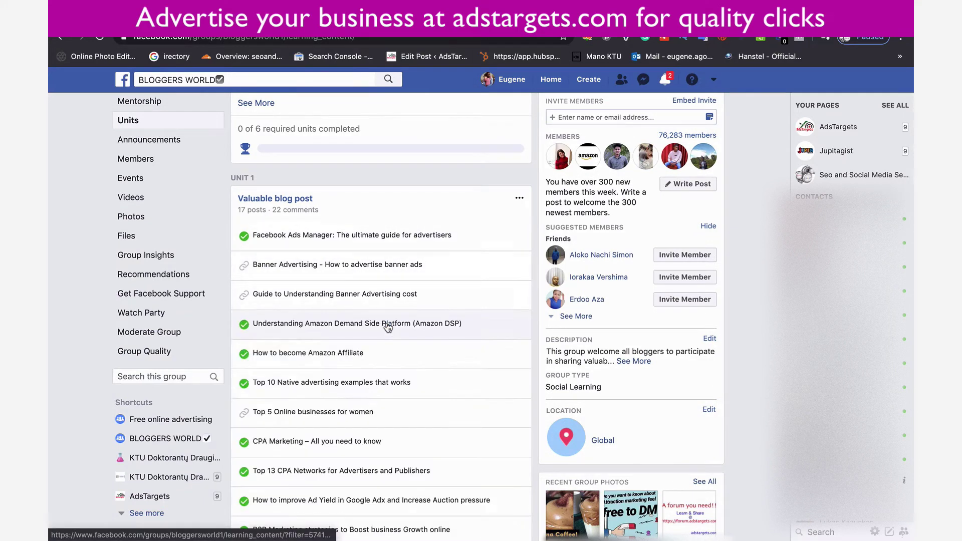
scroll(382, 410, down, 12)
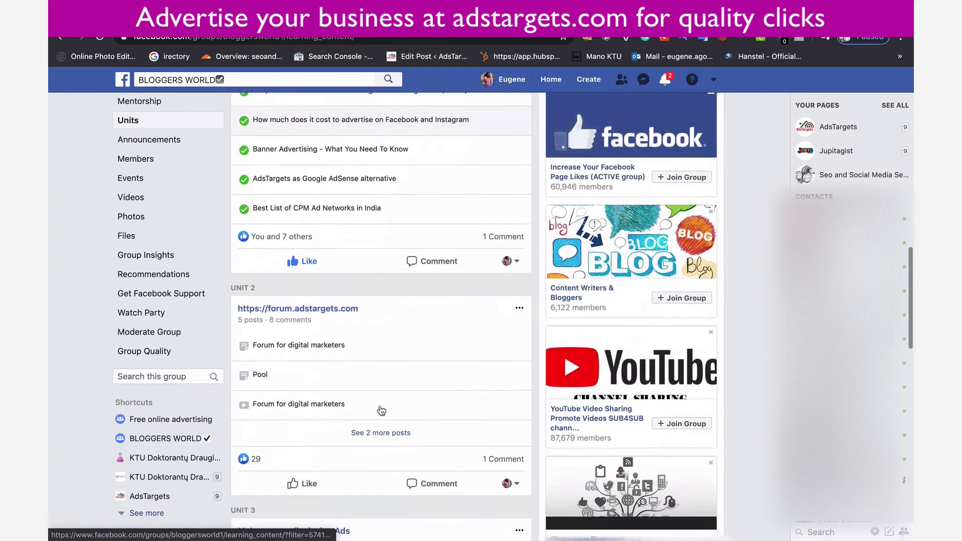
scroll(381, 410, up, 9)
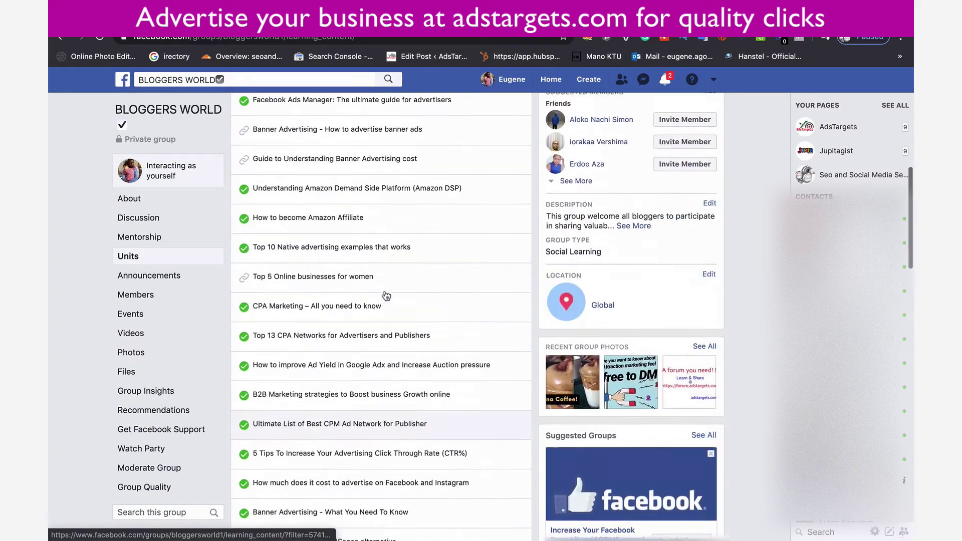
scroll(386, 295, up, 5)
Open the "Valuable blog post" unit and browse its posts on advertising, affiliate and CPA marketing topics.
click(299, 281)
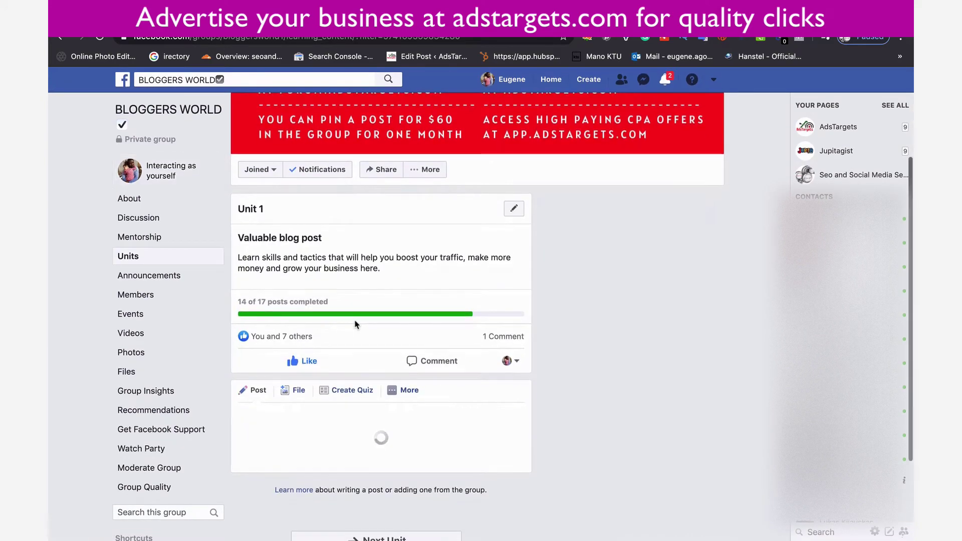
scroll(355, 324, down, 12)
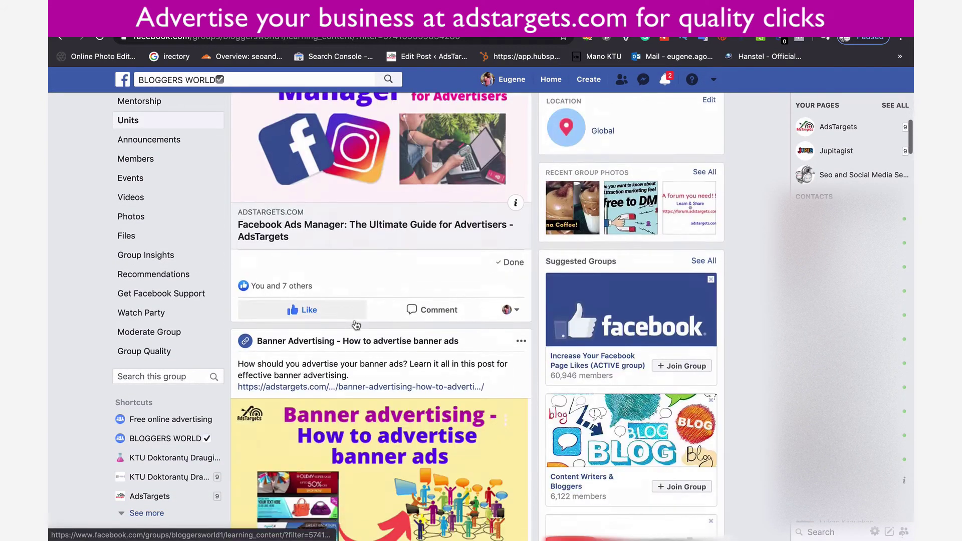
scroll(355, 325, down, 20)
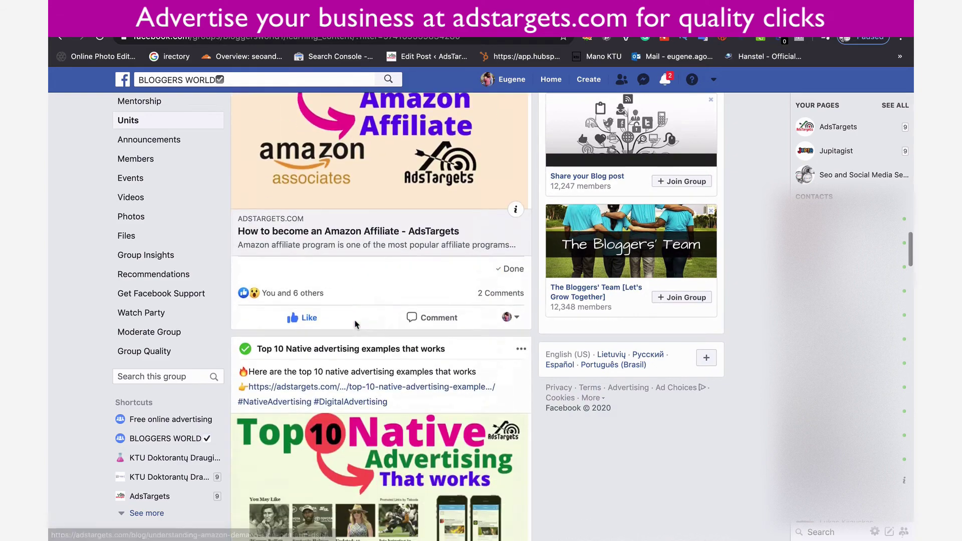
scroll(355, 323, down, 20)
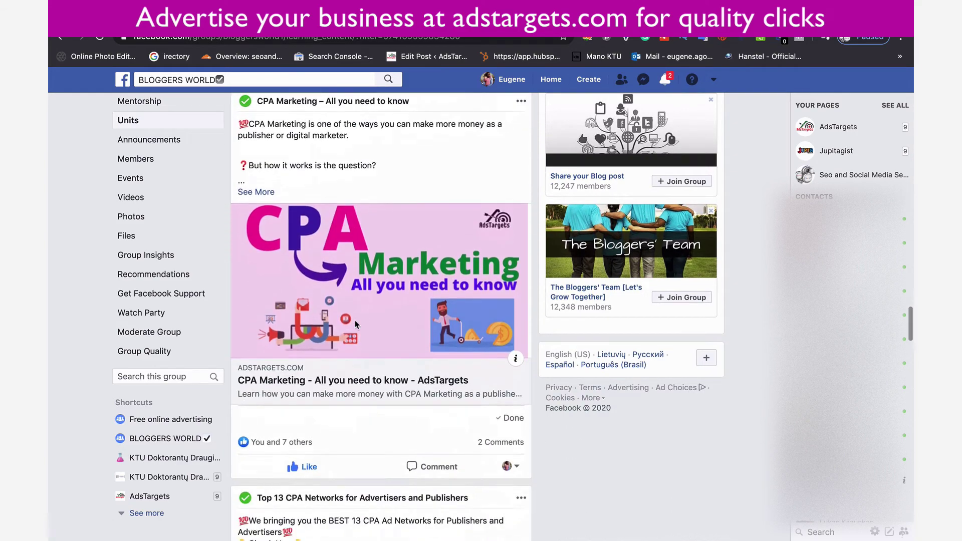
scroll(354, 324, down, 20)
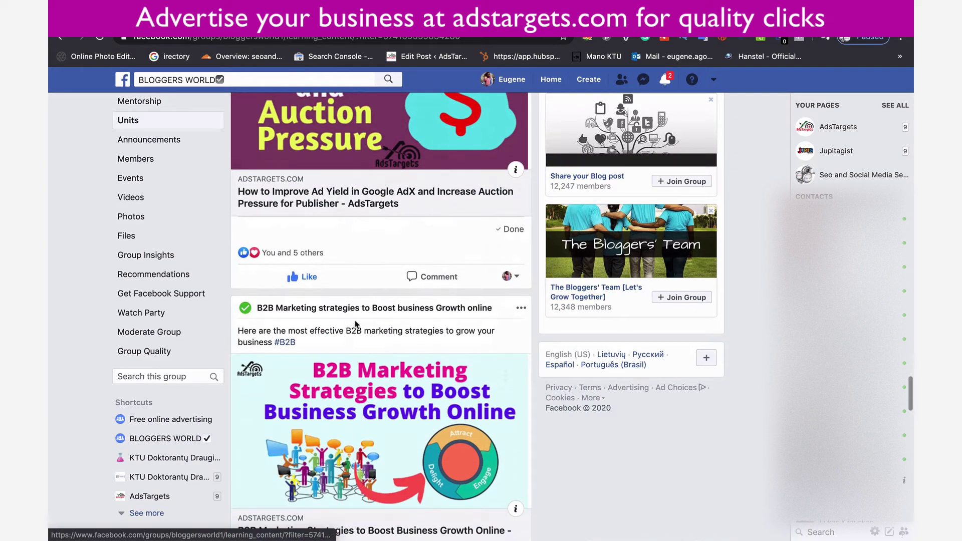
scroll(355, 324, down, 20)
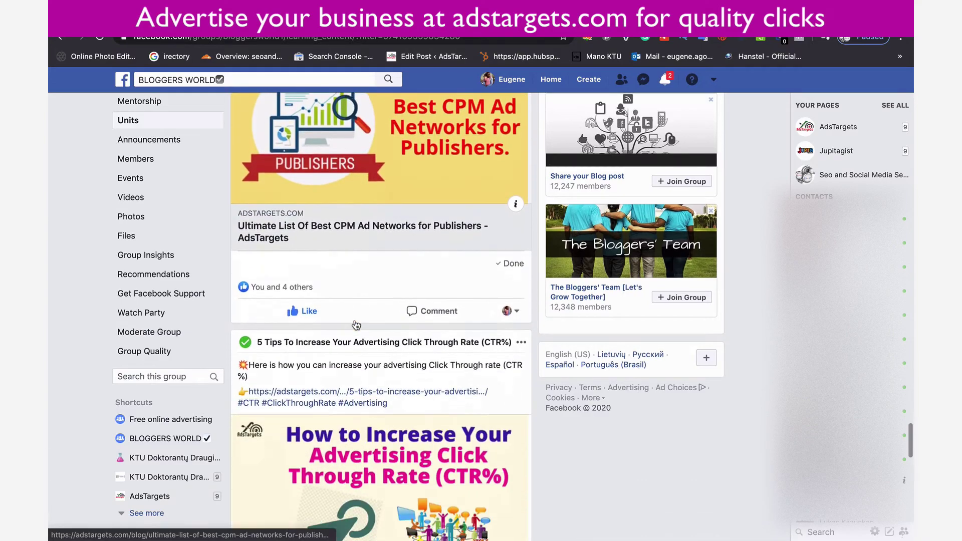
scroll(356, 325, down, 20)
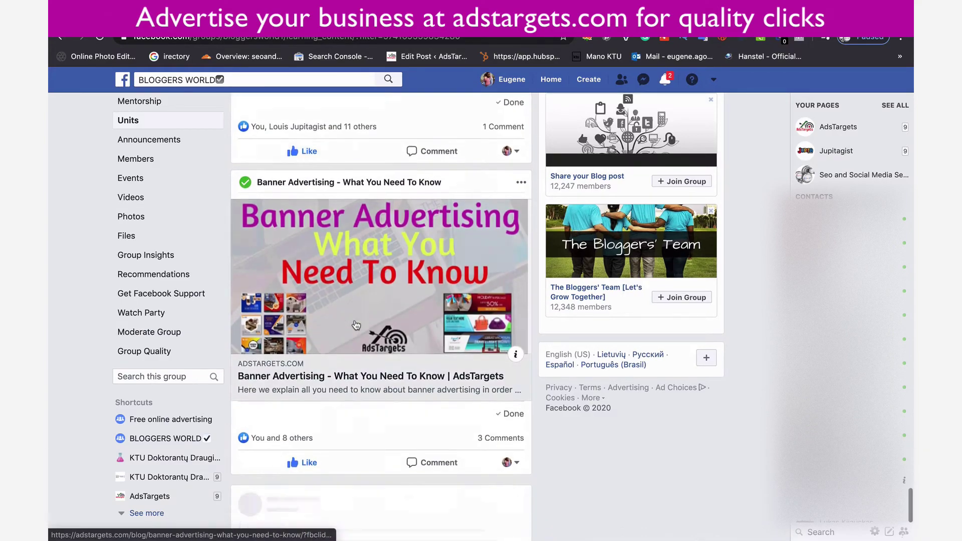
scroll(356, 325, down, 5)
scroll(356, 326, up, 20)
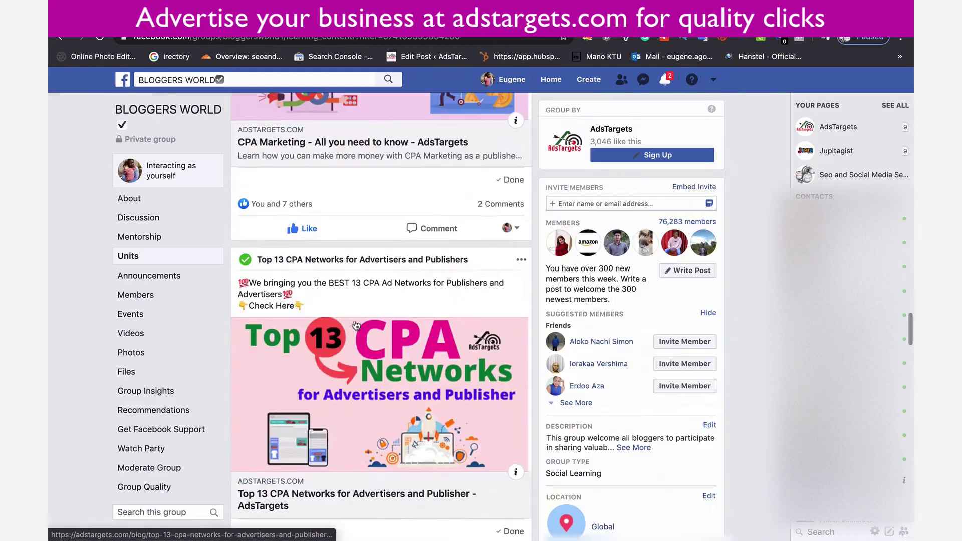
scroll(355, 324, up, 15)
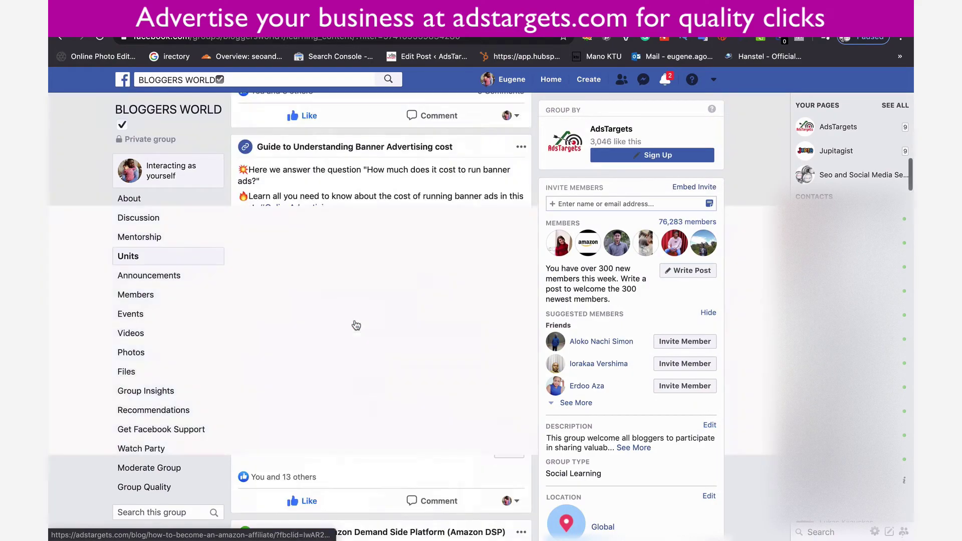
Start a welcome post for the group's 300 newest members.
scroll(356, 325, up, 15)
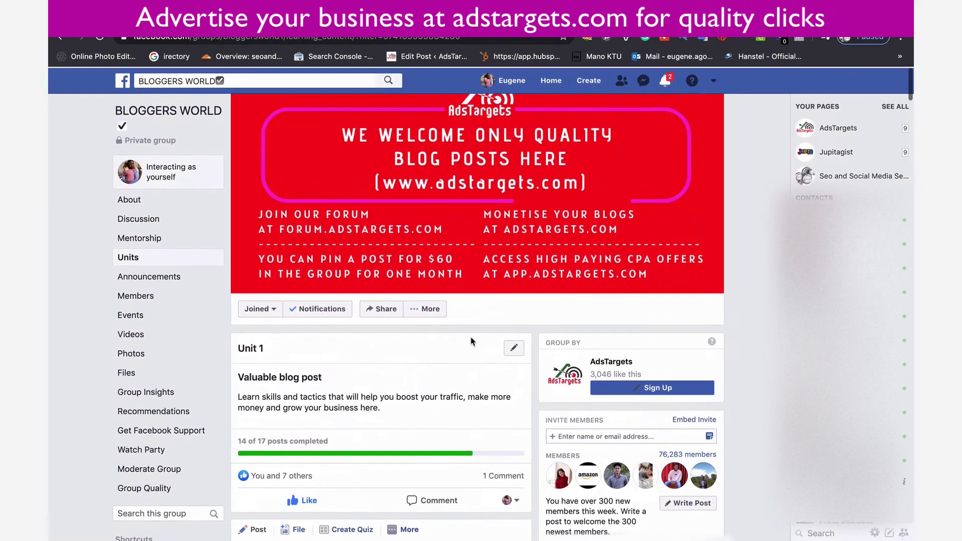
scroll(471, 341, down, 5)
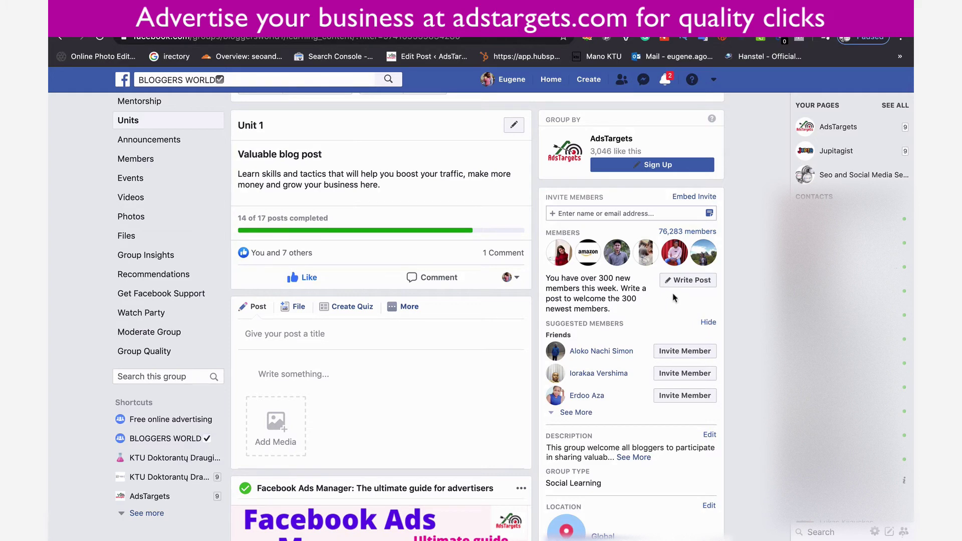
click(685, 282)
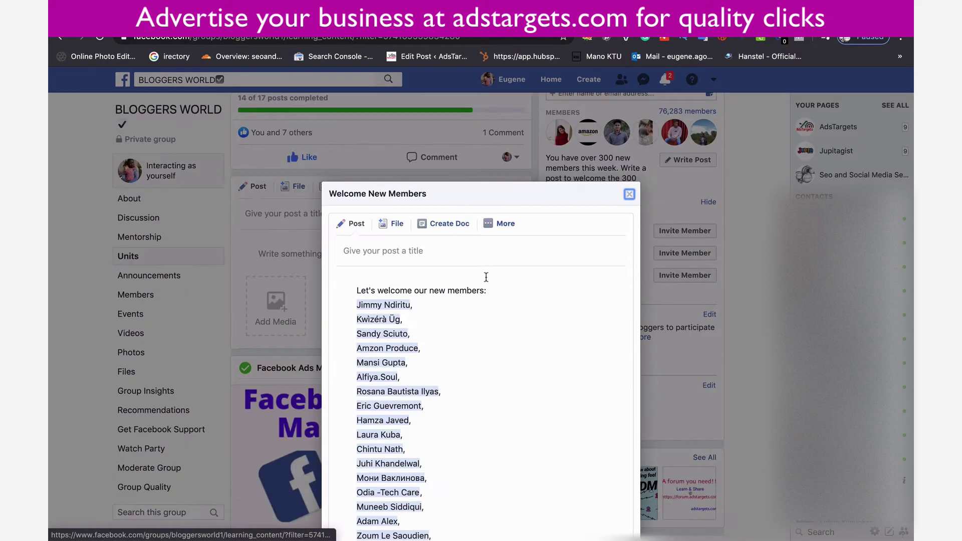
Add "We are happy to have you guys here. Please check out this vide to be motivated:" after the post's opening welcome line.
click(486, 291)
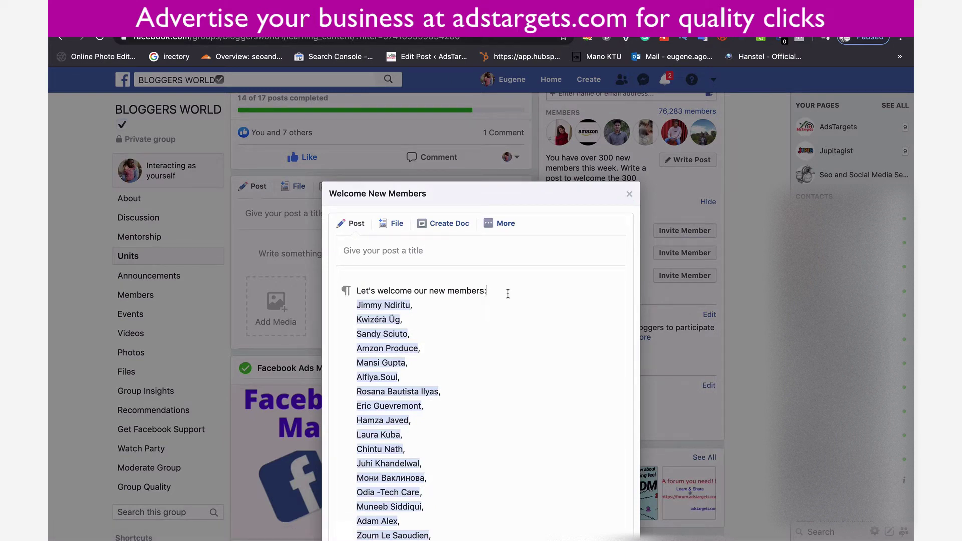
text(We are happy to have you guys here)
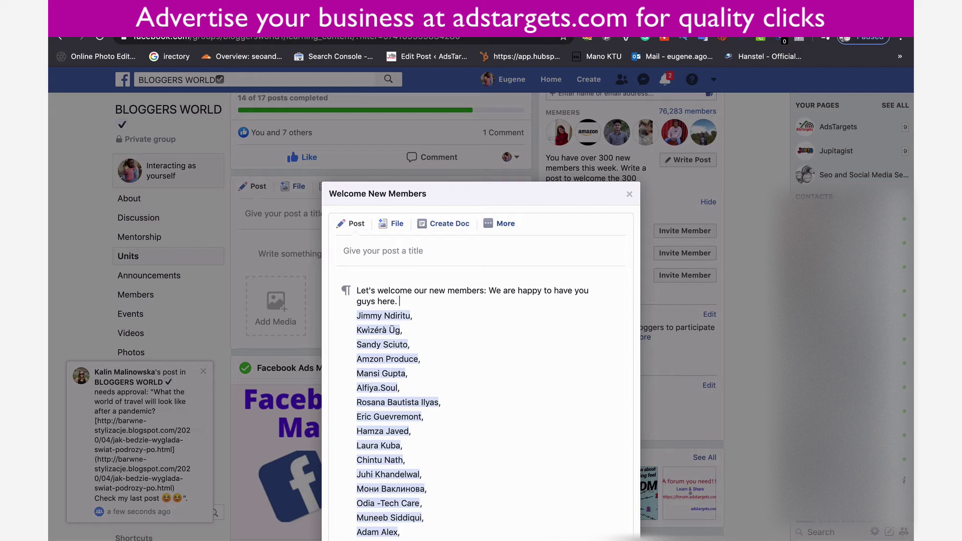
text(. Please )
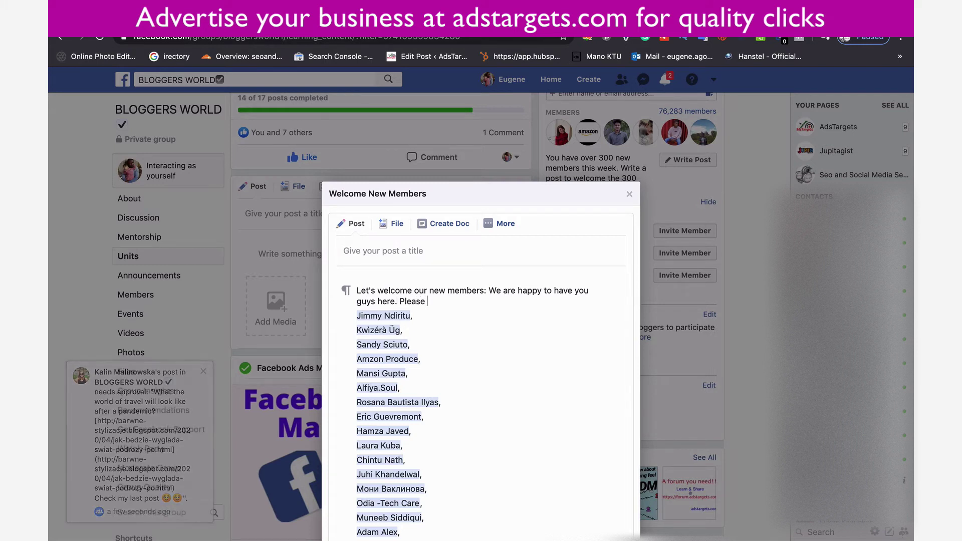
text(check)
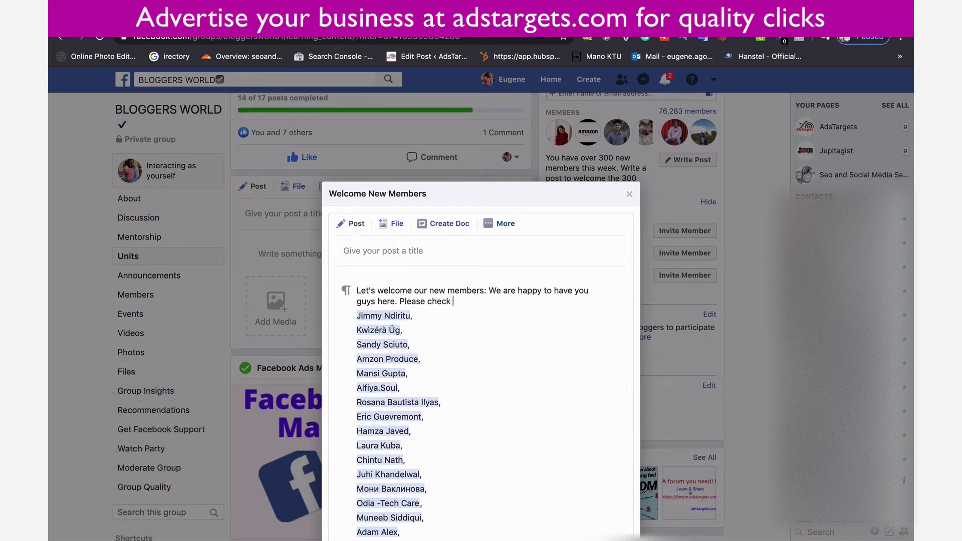
text( out this vide to b)
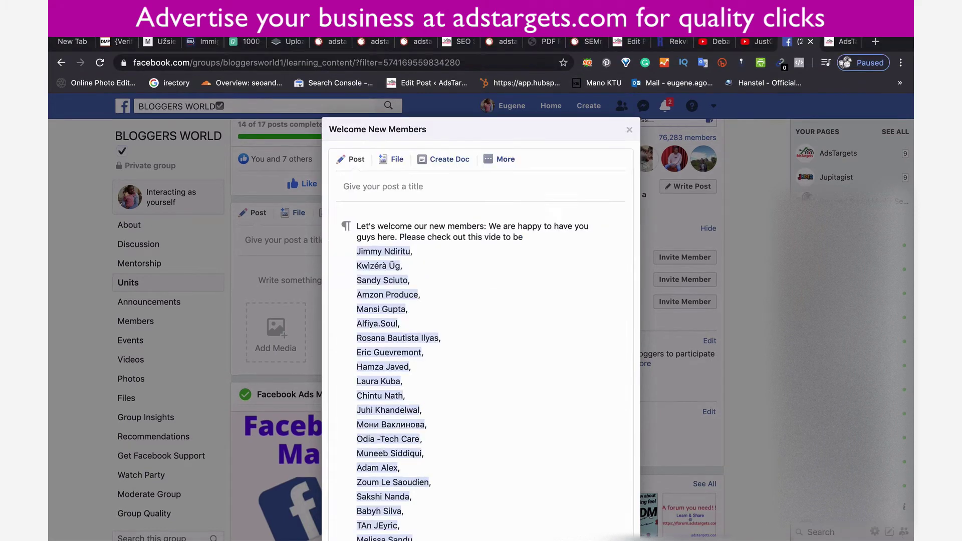
text(e motiva)
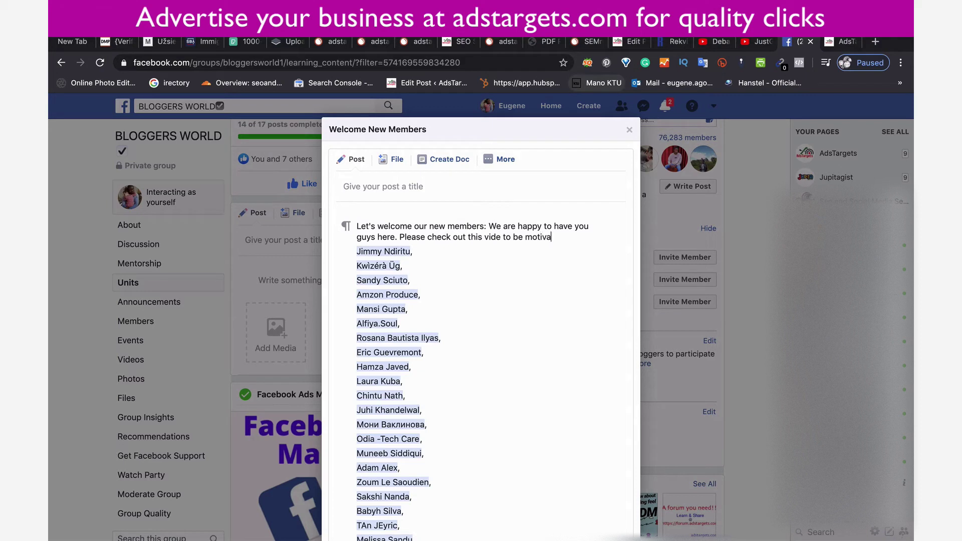
text(ted)
scroll(581, 244, down, 10)
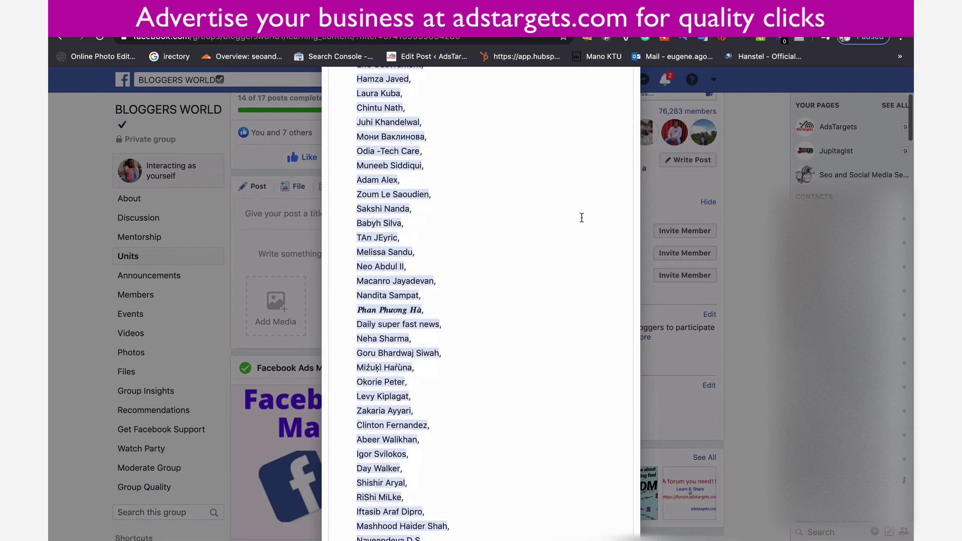
scroll(581, 218, down, 15)
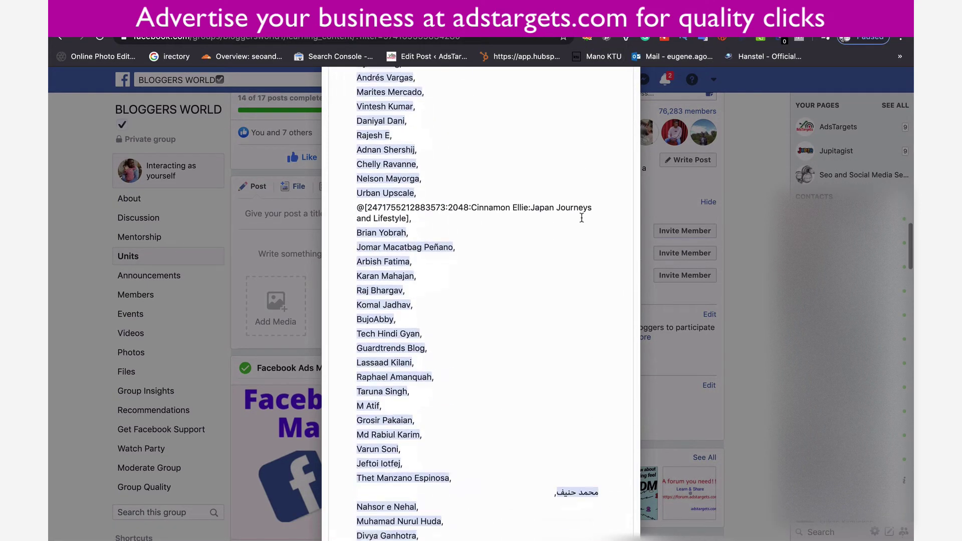
scroll(581, 217, down, 15)
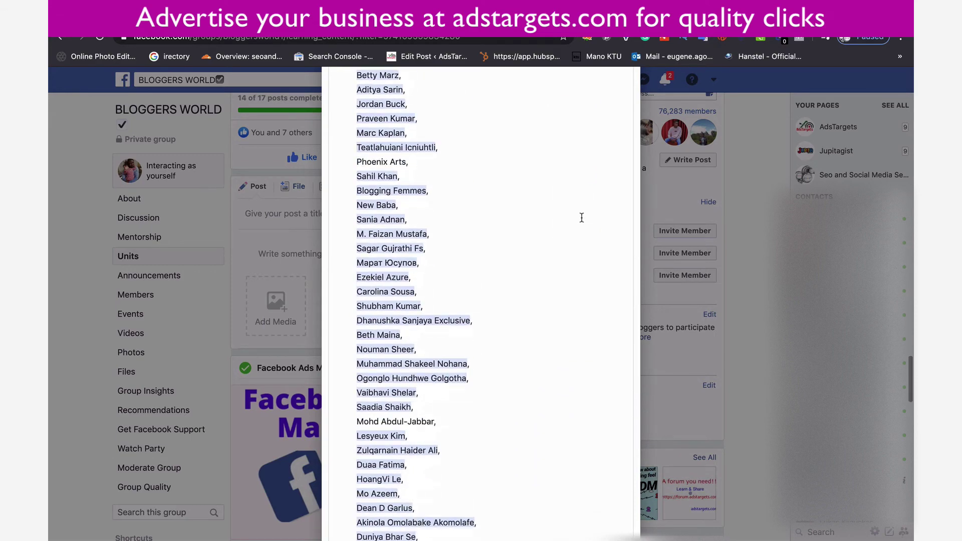
scroll(581, 217, down, 15)
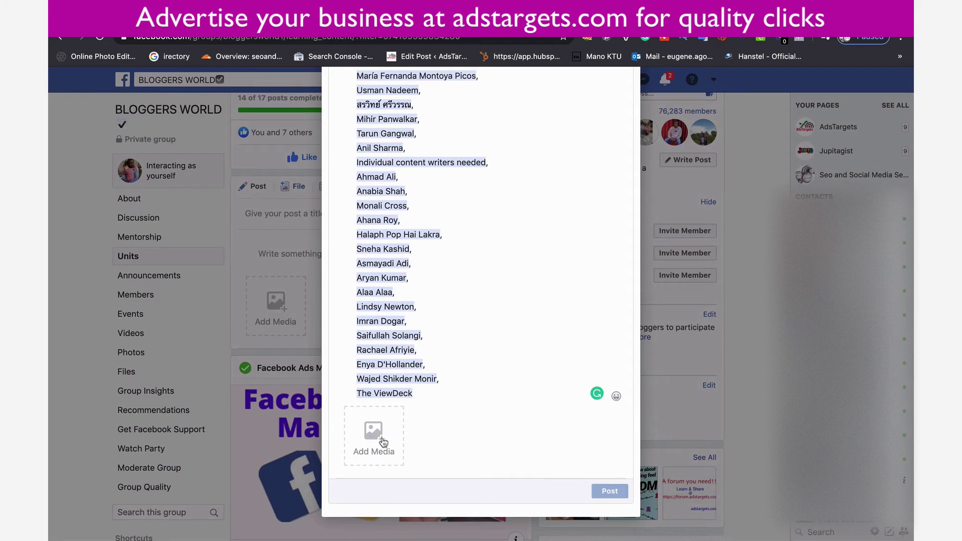
click(372, 433)
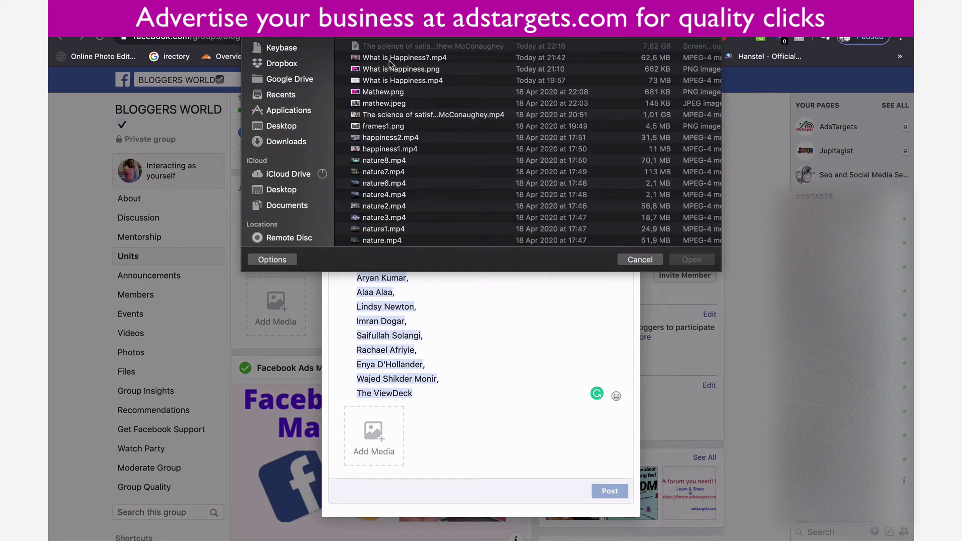
click(647, 261)
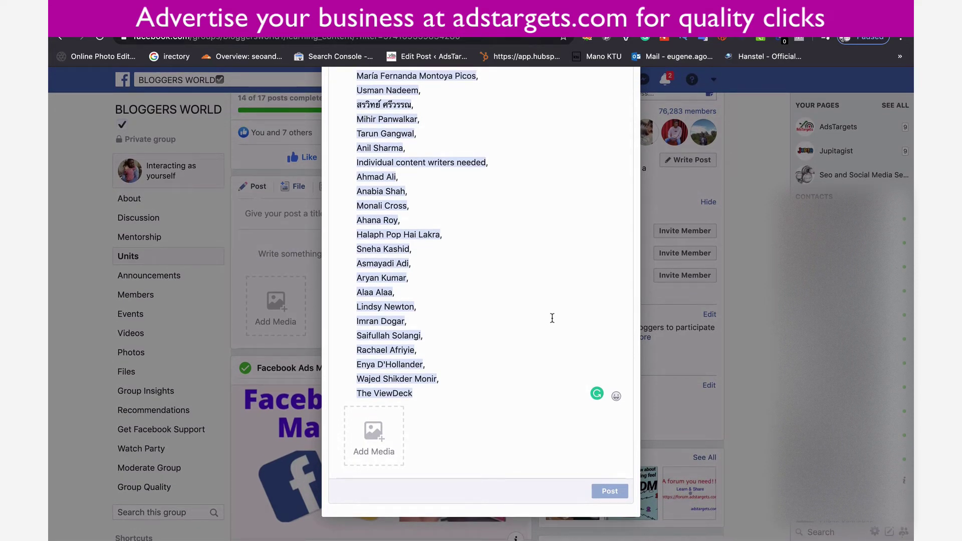
Replace the colon after "Let's welcome our new members" with a period in the welcome post.
scroll(552, 318, up, 20)
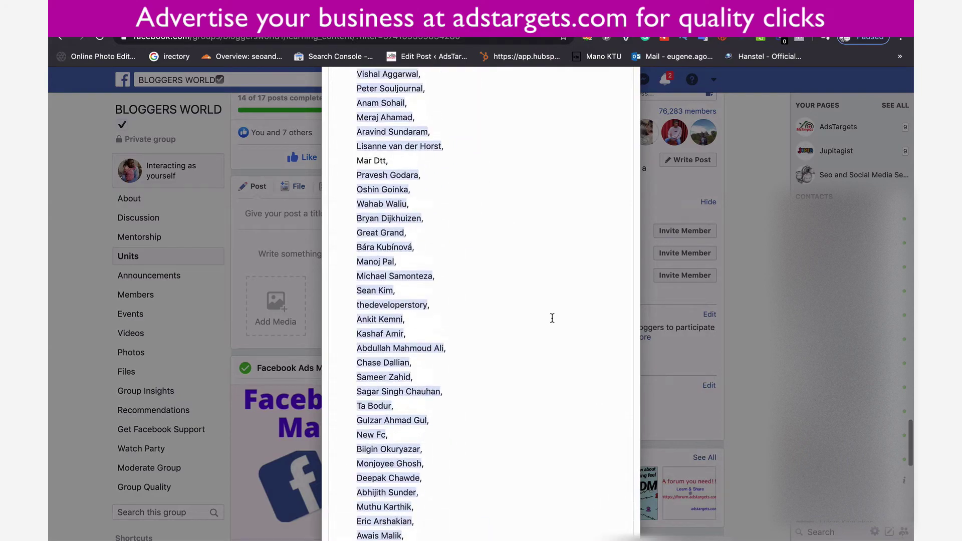
scroll(552, 318, up, 20)
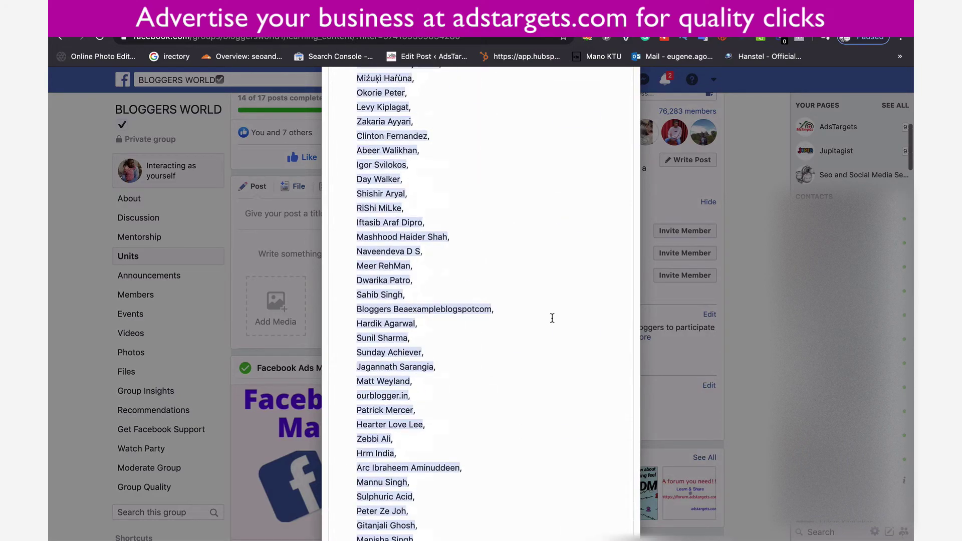
scroll(551, 318, down, 20)
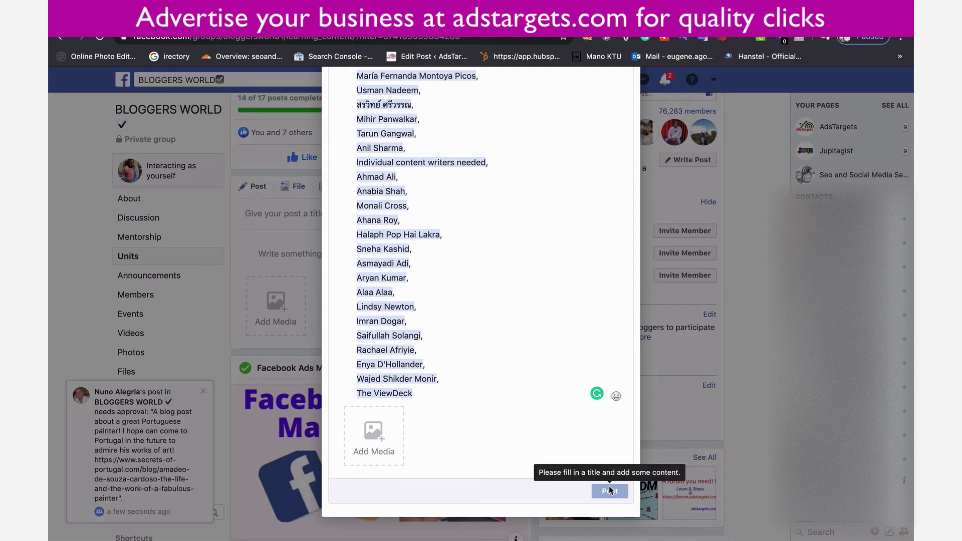
scroll(610, 490, up, 20)
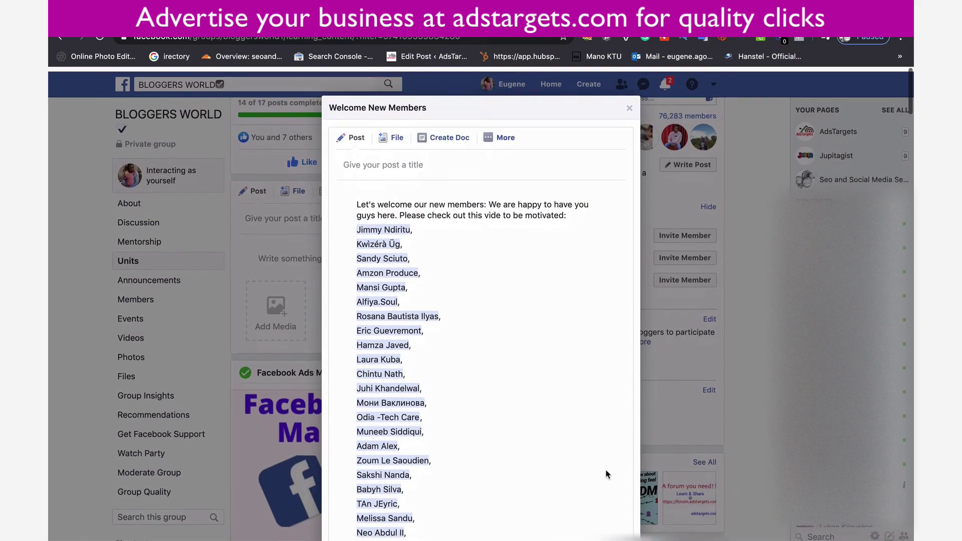
click(456, 210)
click(484, 200)
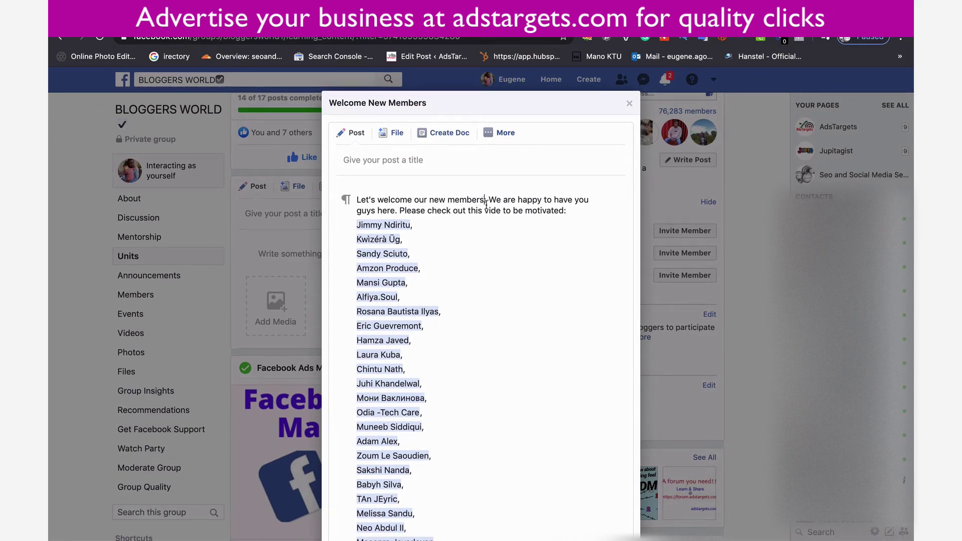
key(Delete)
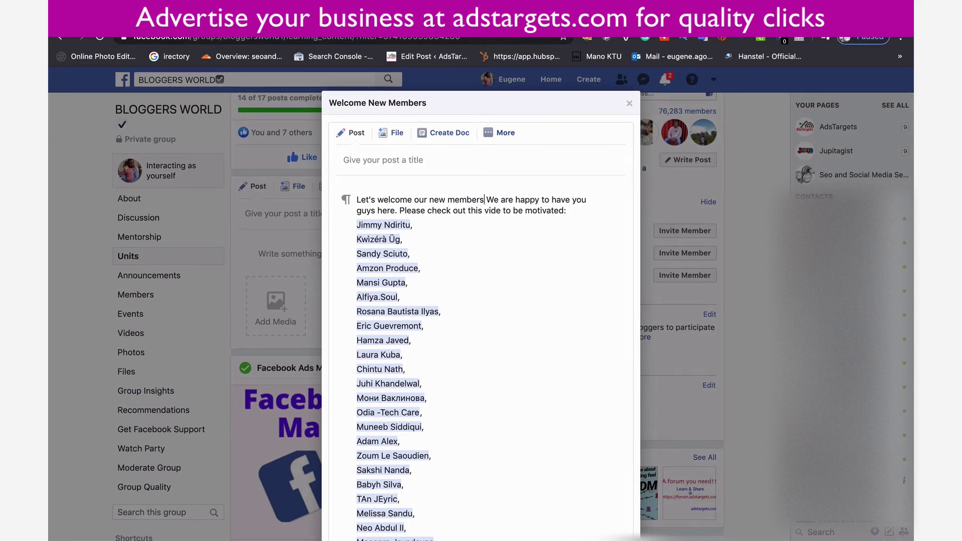
text(.)
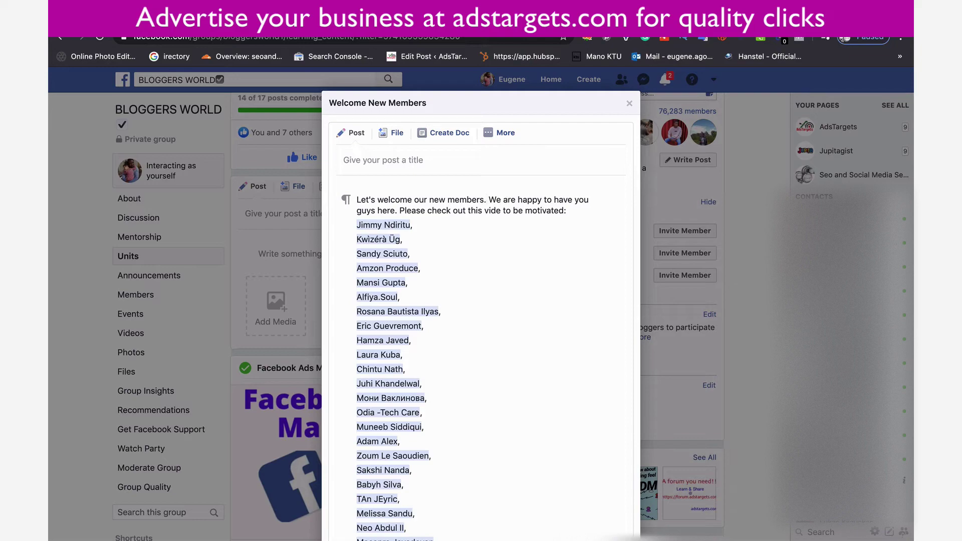
Title the welcome post "Welcoming our new members".
scroll(481, 301, down, 20)
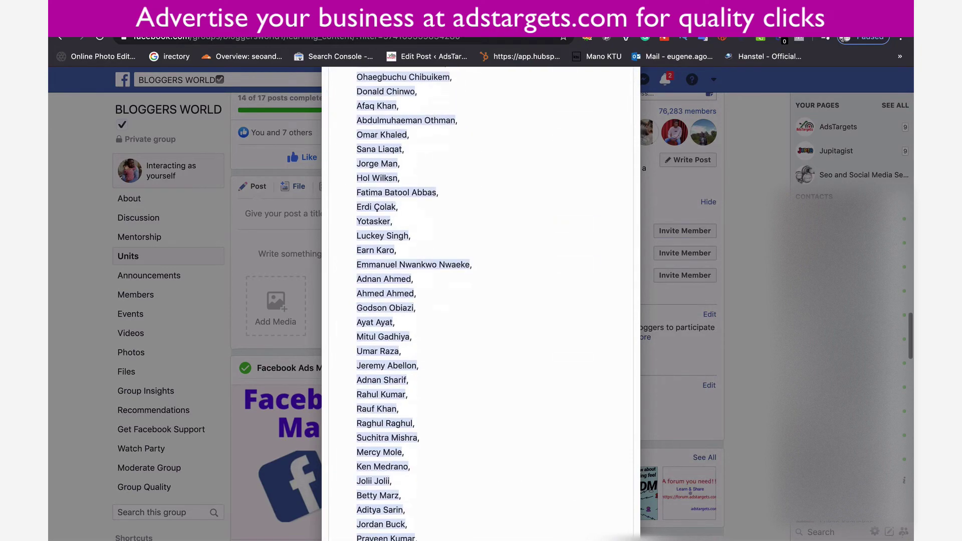
scroll(481, 301, down, 10)
click(434, 254)
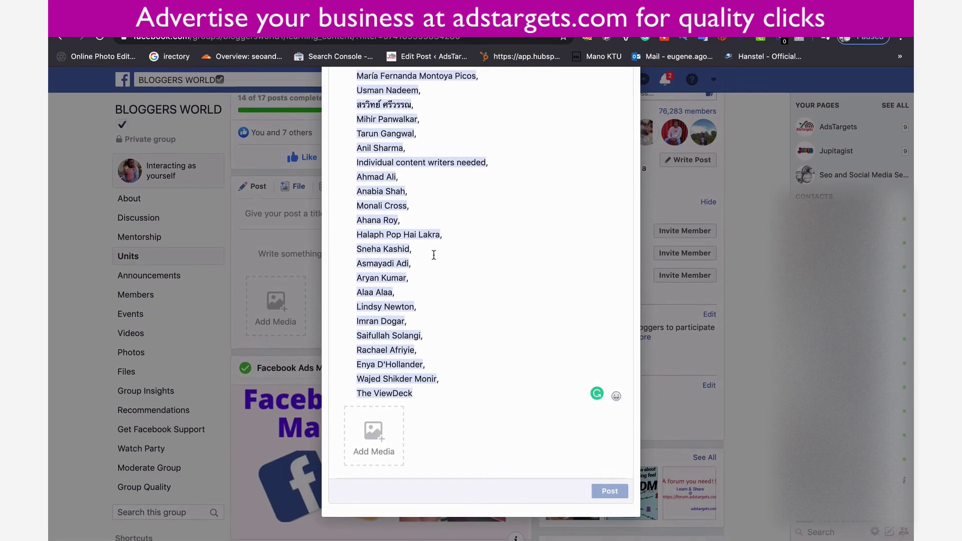
scroll(450, 254, up, 20)
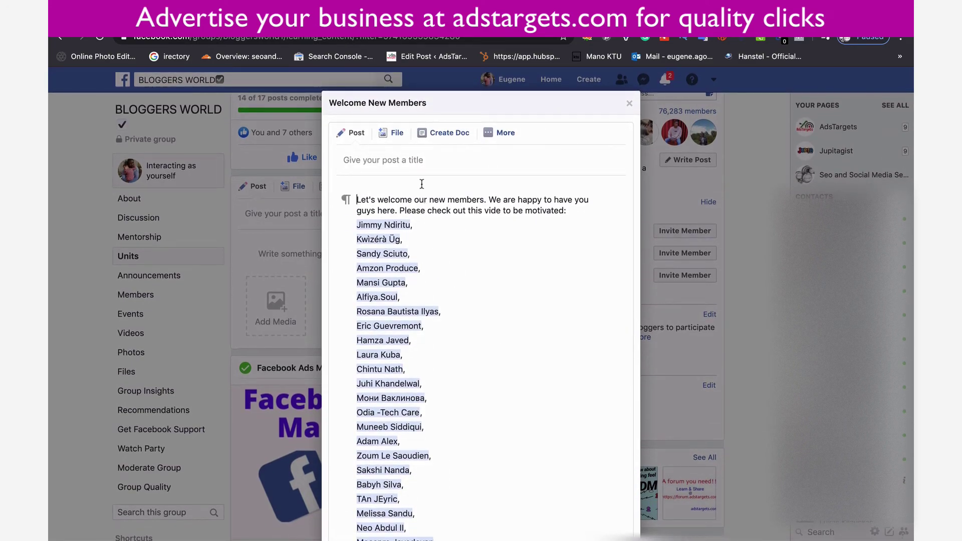
click(396, 160)
text(Welcoming )
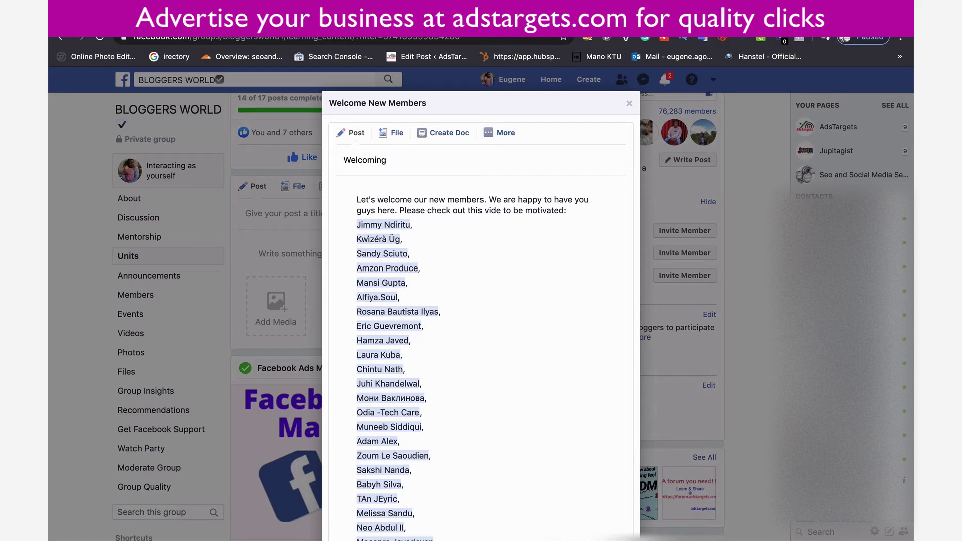
text(our new members)
Publish the welcome post to the group's Unit 1.
scroll(463, 272, down, 3)
scroll(463, 272, up, 3)
scroll(465, 274, down, 20)
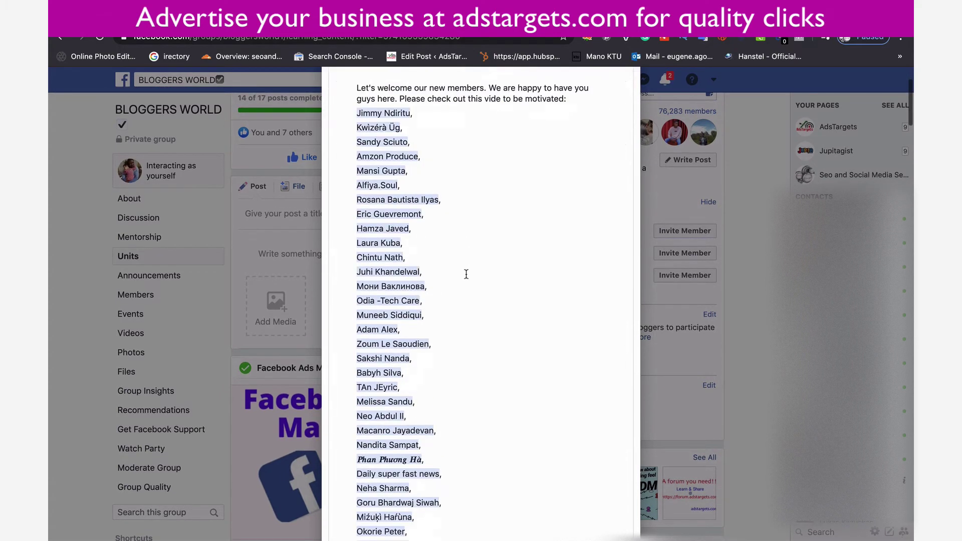
scroll(465, 274, down, 20)
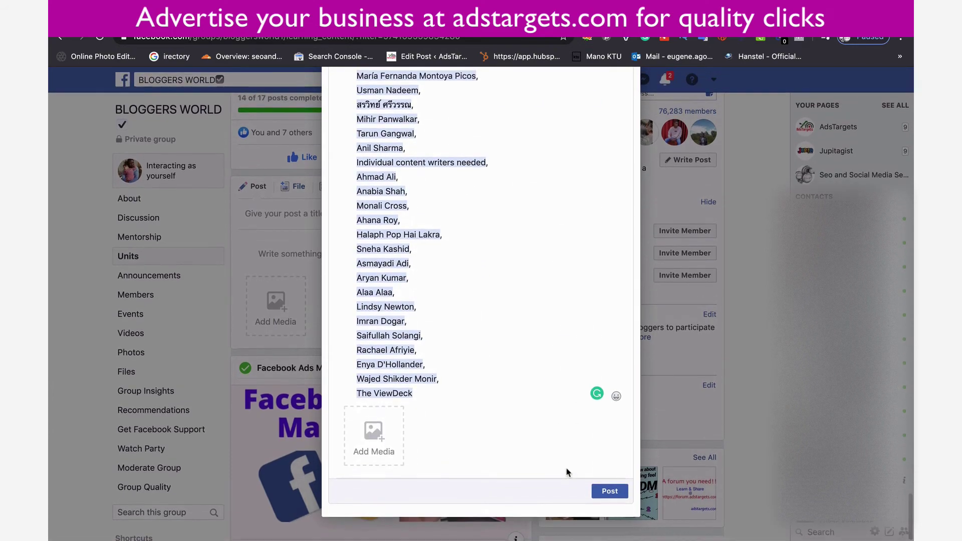
click(616, 490)
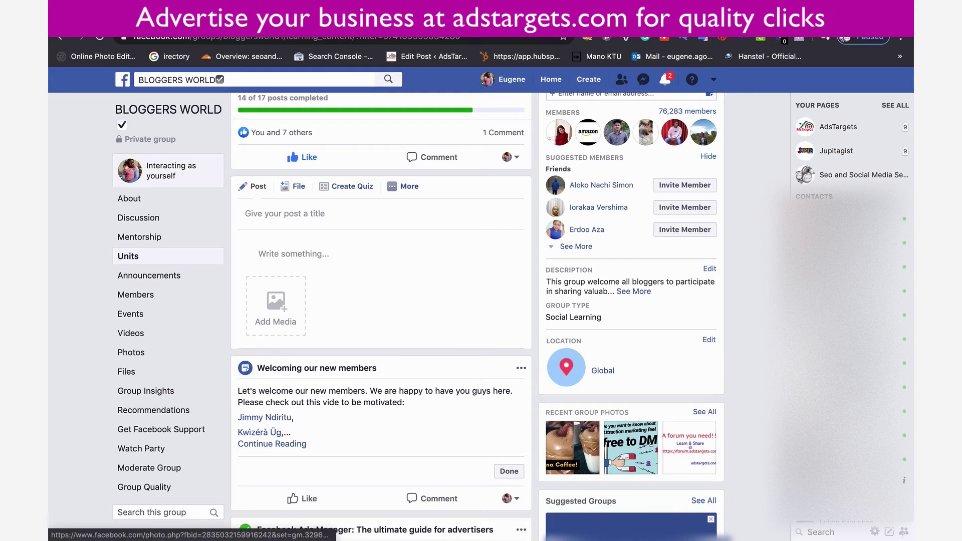
Copy the link of the "STOP EXCUSES" video from the JustGames YouTube channel and return to the Facebook group.
key(ctrl+Tab)
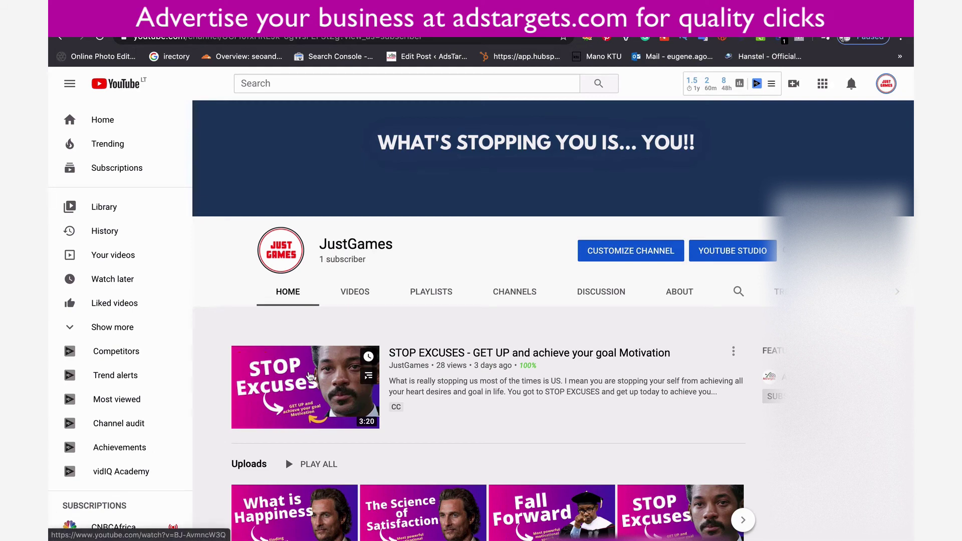
right_click(309, 377)
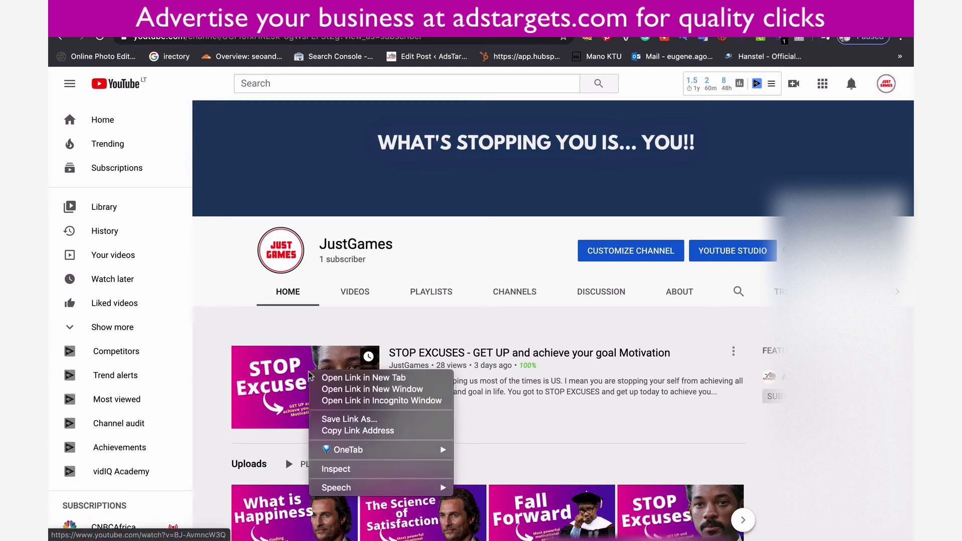
click(343, 431)
key(ctrl+shift+Tab)
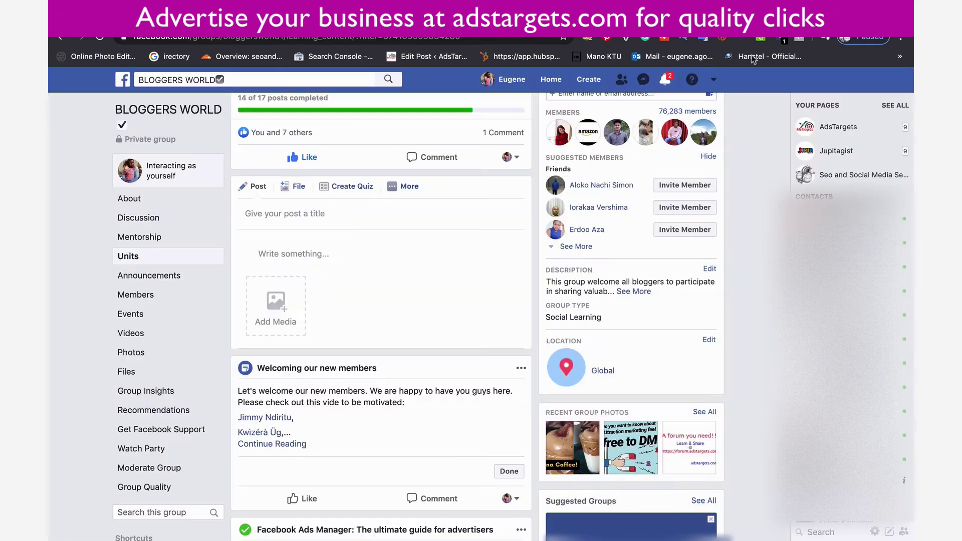
Edit the "Welcoming our new members" post and insert the copied YouTube link after "Please check out this vide to be motivated:".
scroll(375, 441, down, 1)
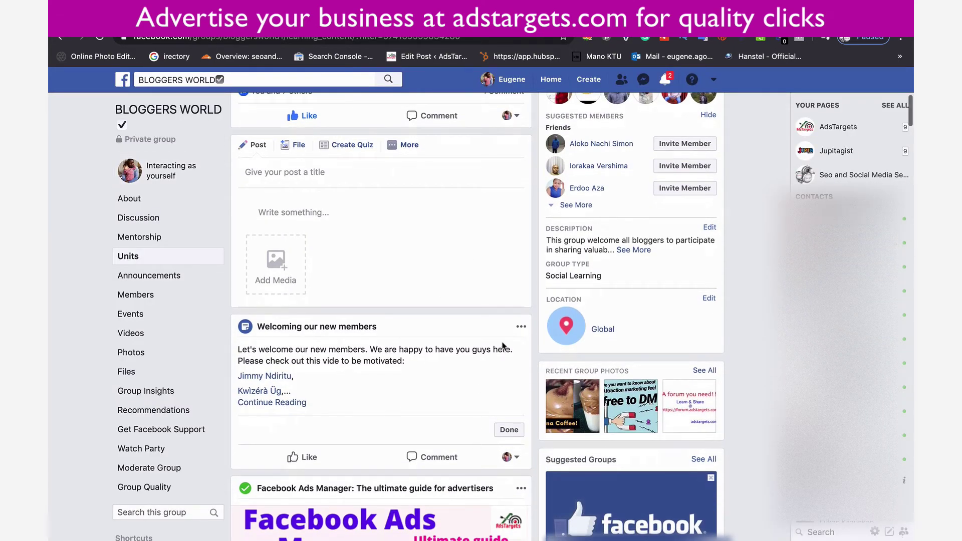
click(521, 326)
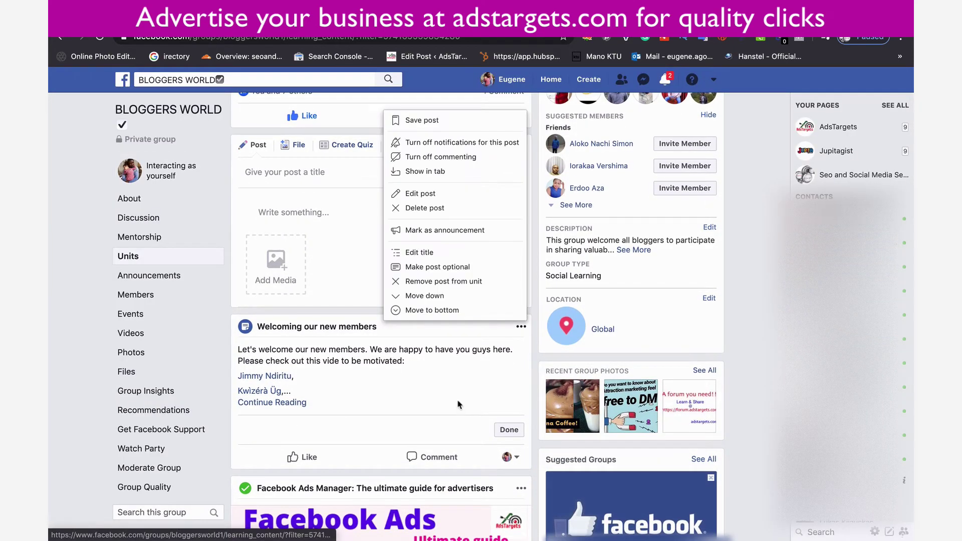
click(431, 196)
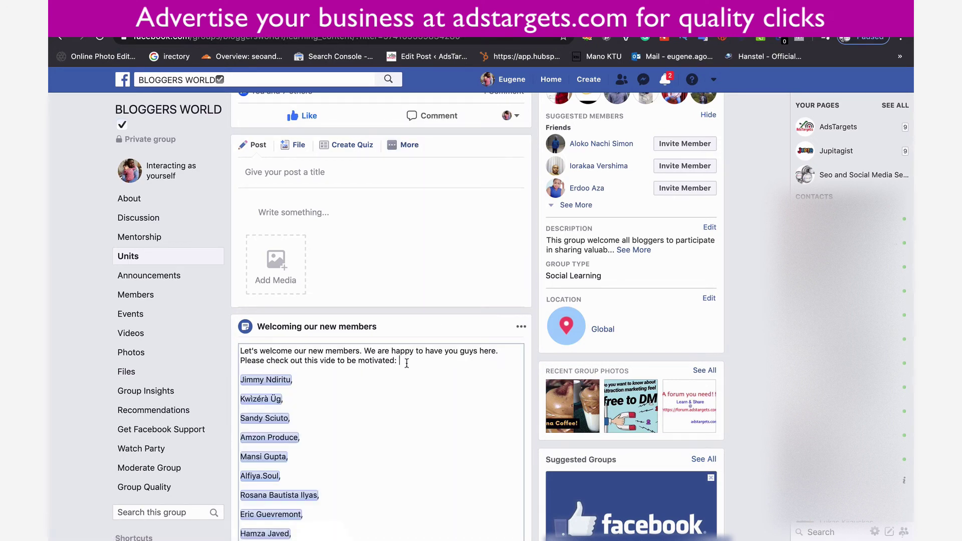
key(super+v)
Finish editing the welcome post below its list of tagged members and save the changes.
scroll(406, 362, down, 5)
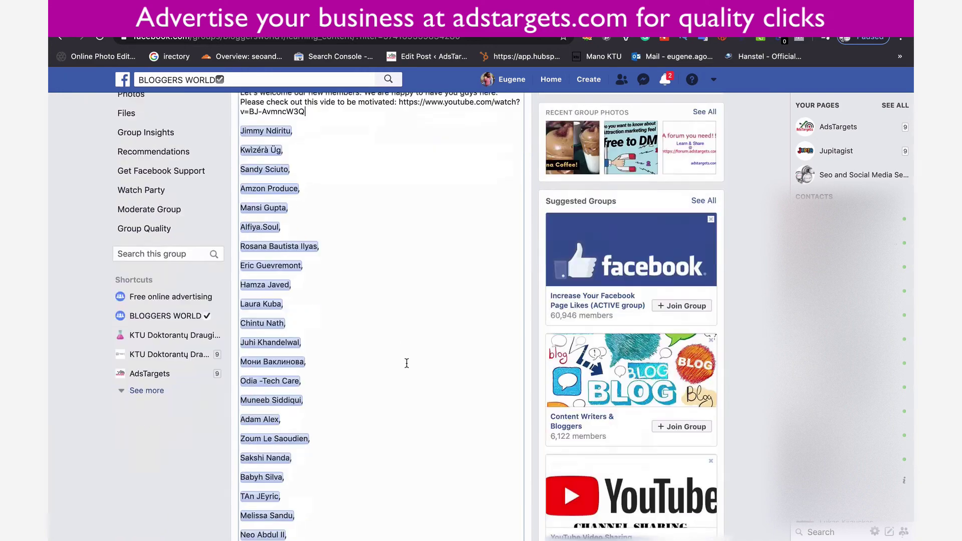
scroll(407, 363, down, 15)
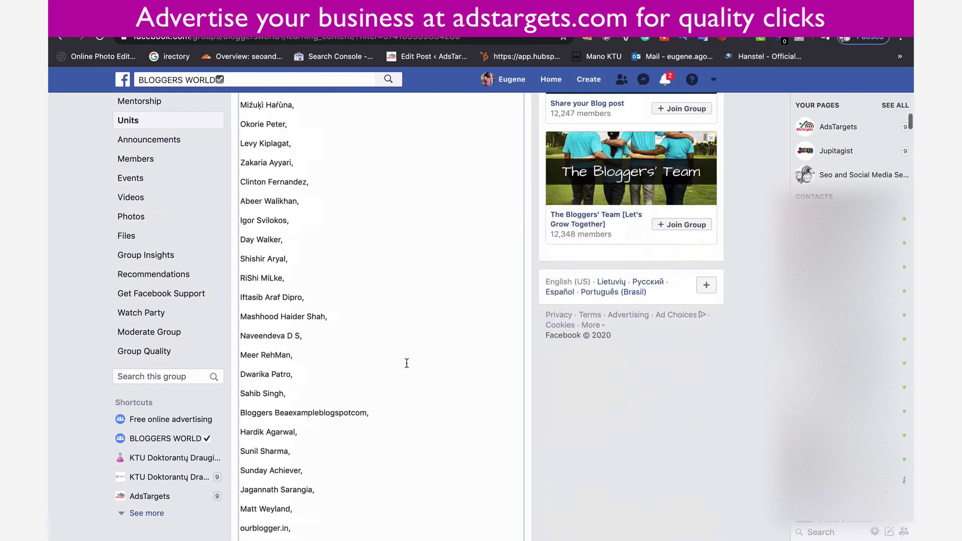
scroll(407, 363, down, 15)
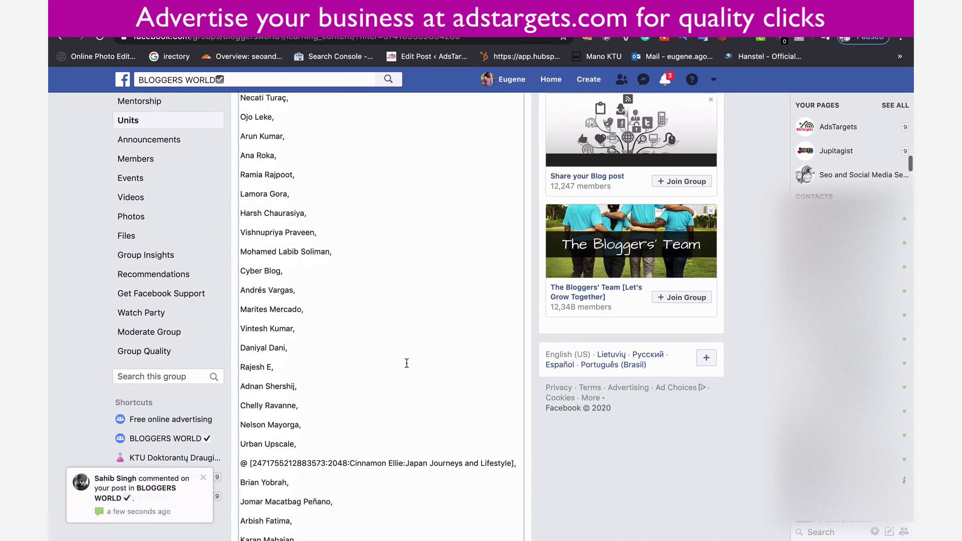
scroll(406, 362, down, 15)
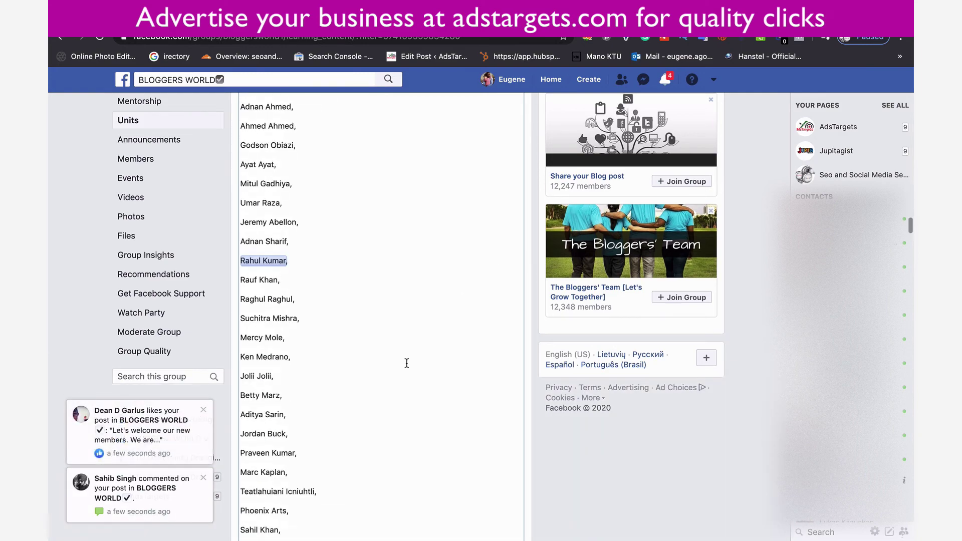
scroll(407, 362, down, 15)
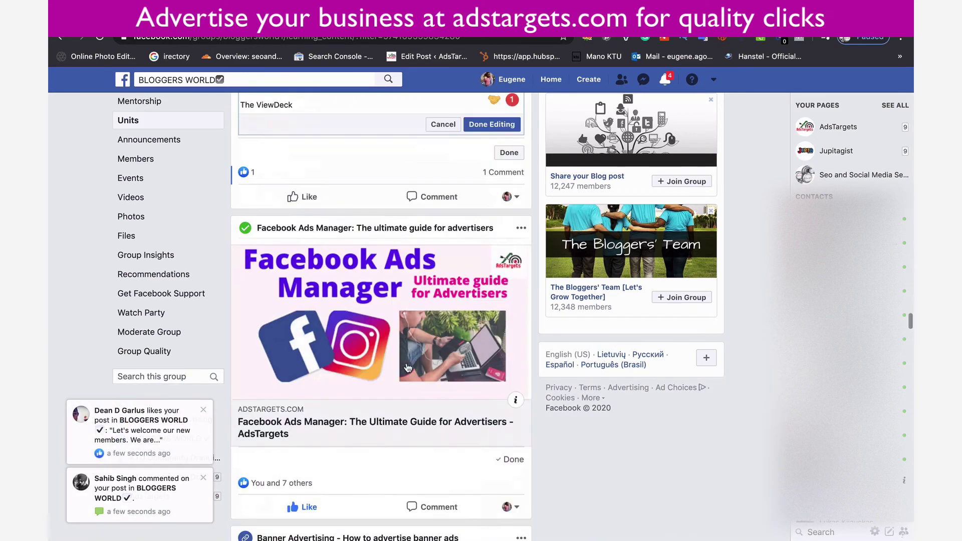
scroll(407, 368, up, 3)
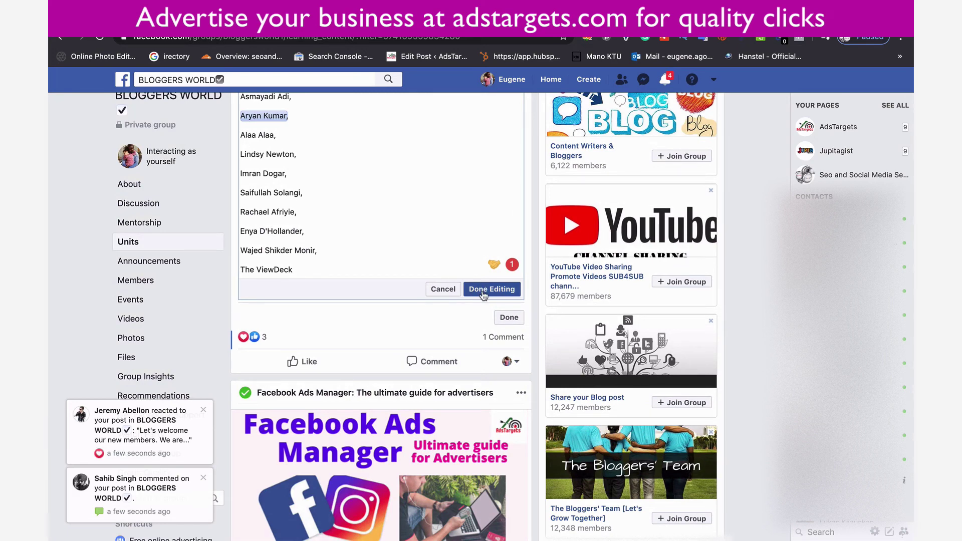
click(483, 295)
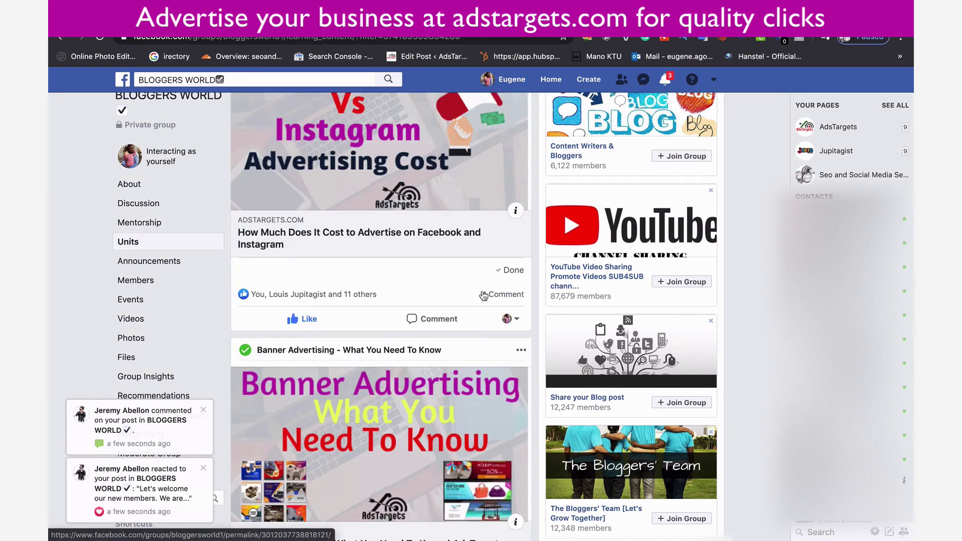
Look through the other posts in Unit 1, staying on the Units page instead of leaving for the group discussion.
scroll(483, 296, down, 10)
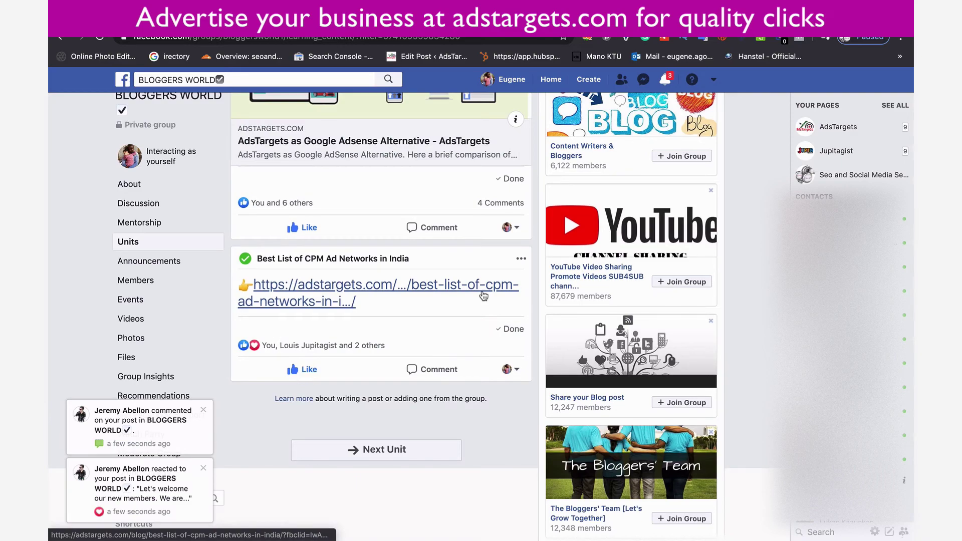
scroll(484, 301, up, 10)
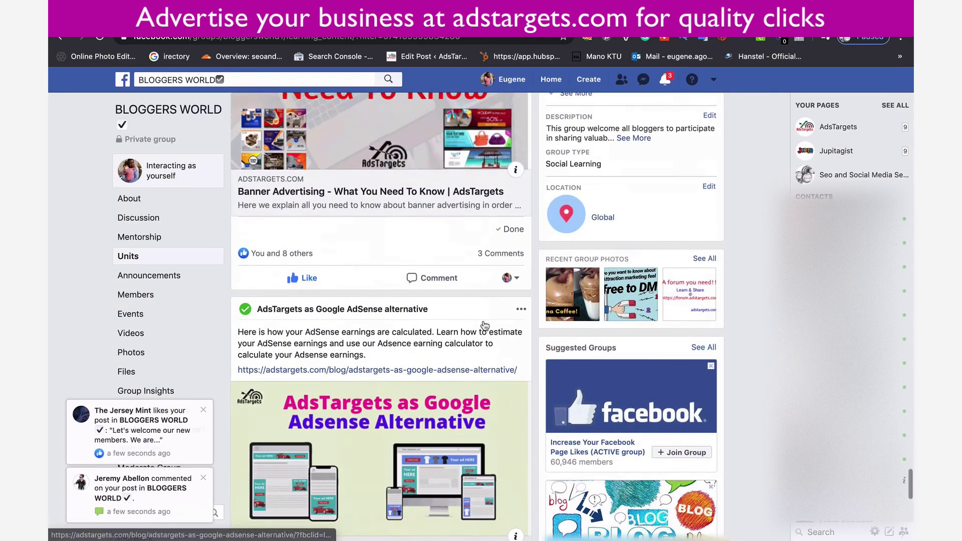
scroll(484, 326, up, 3)
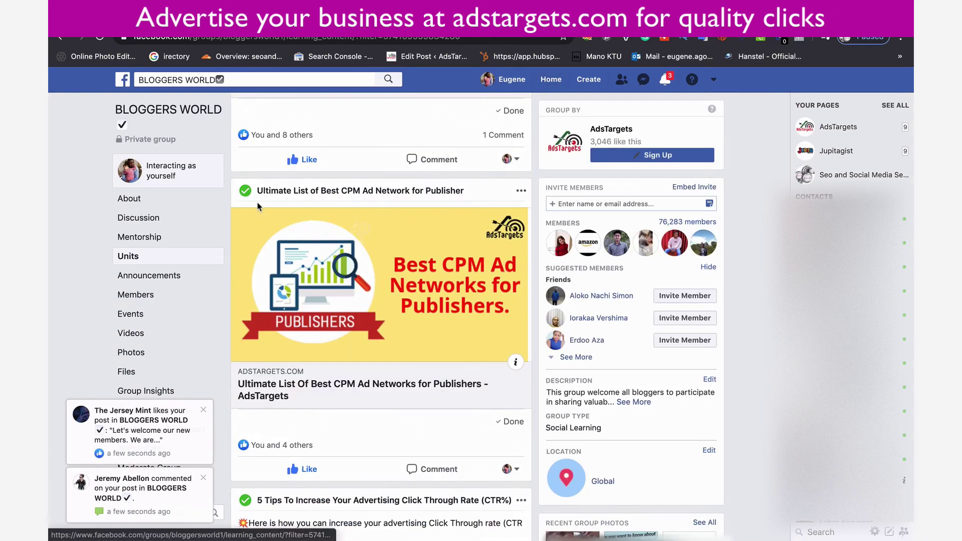
click(175, 217)
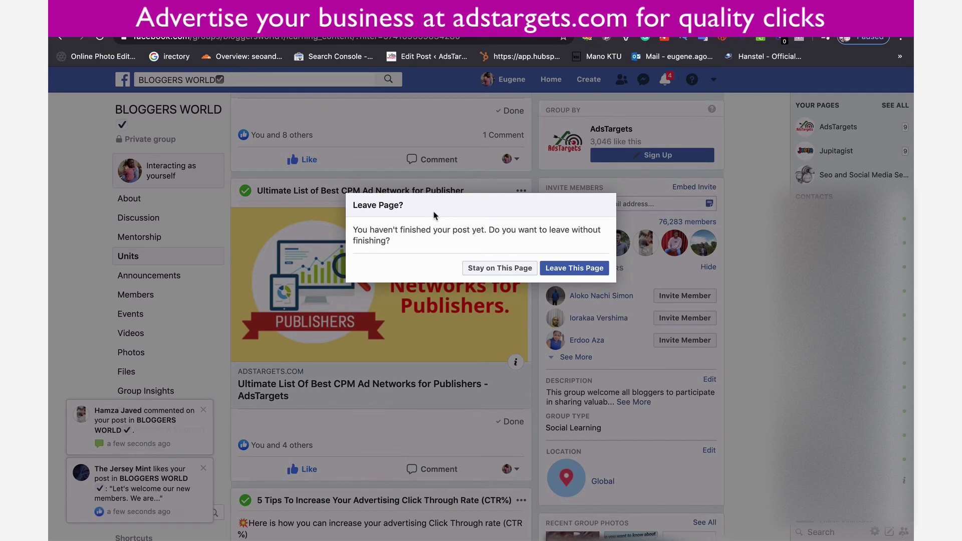
click(511, 271)
scroll(429, 346, up, 10)
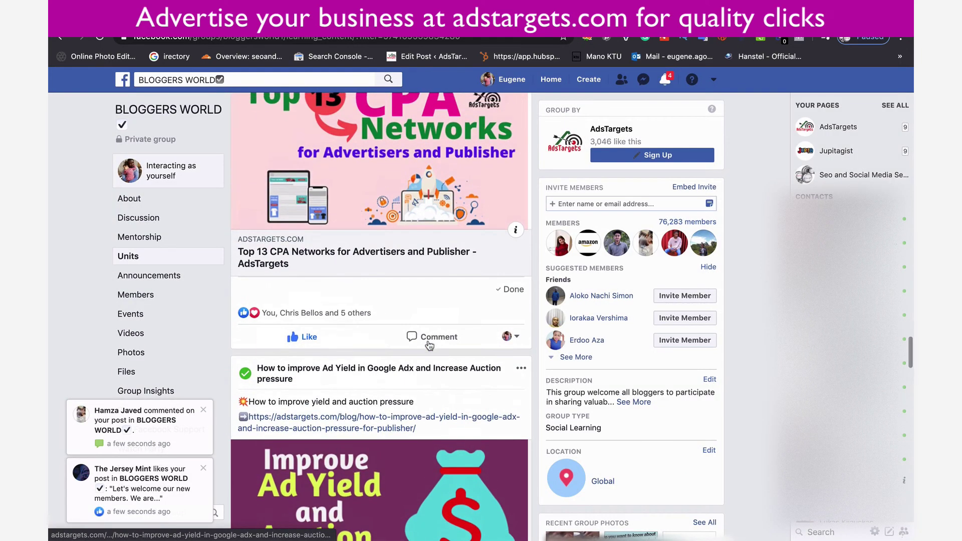
scroll(429, 346, up, 15)
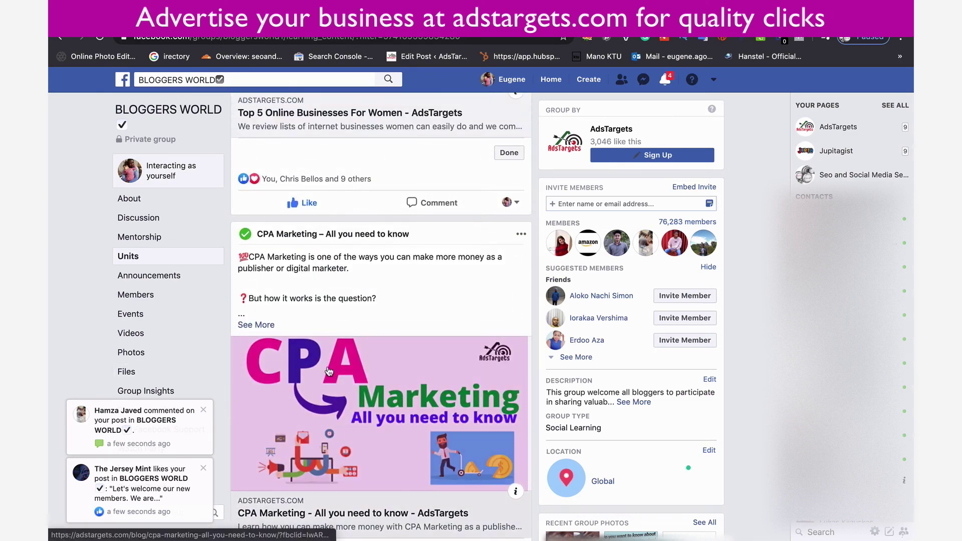
scroll(329, 371, up, 10)
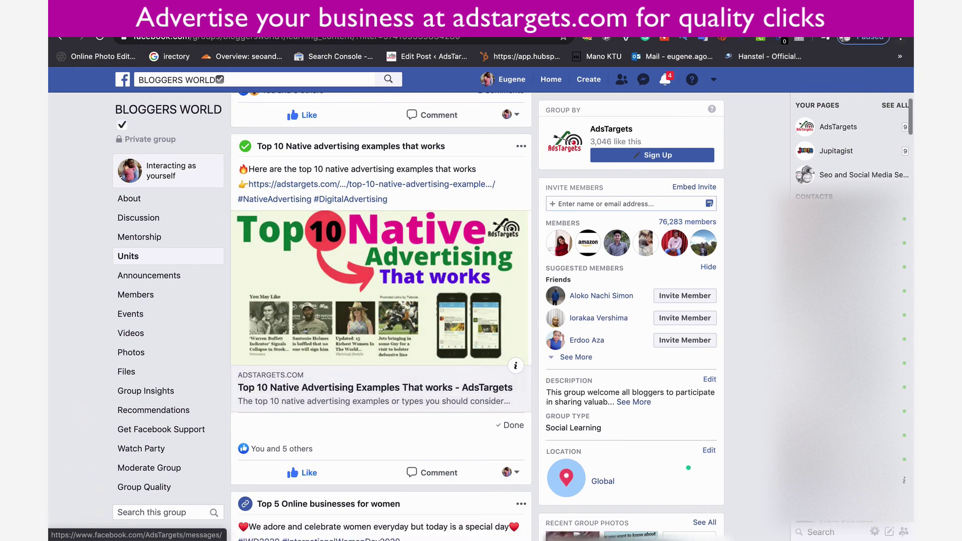
Open forum.adstargets.com in a new browser tab and review the forum's home page, including its information and statistics sections.
key(super+t)
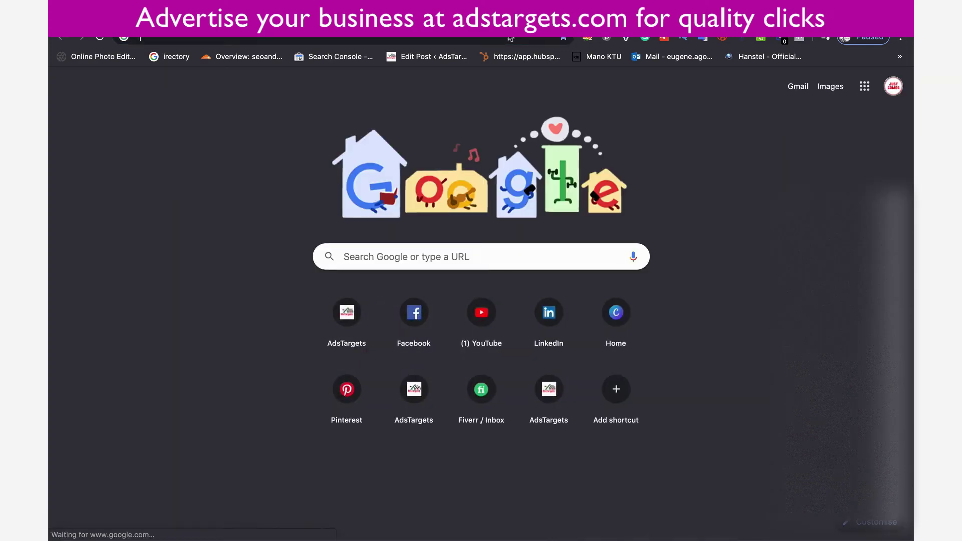
click(509, 39)
text(forum.adstargets.com)
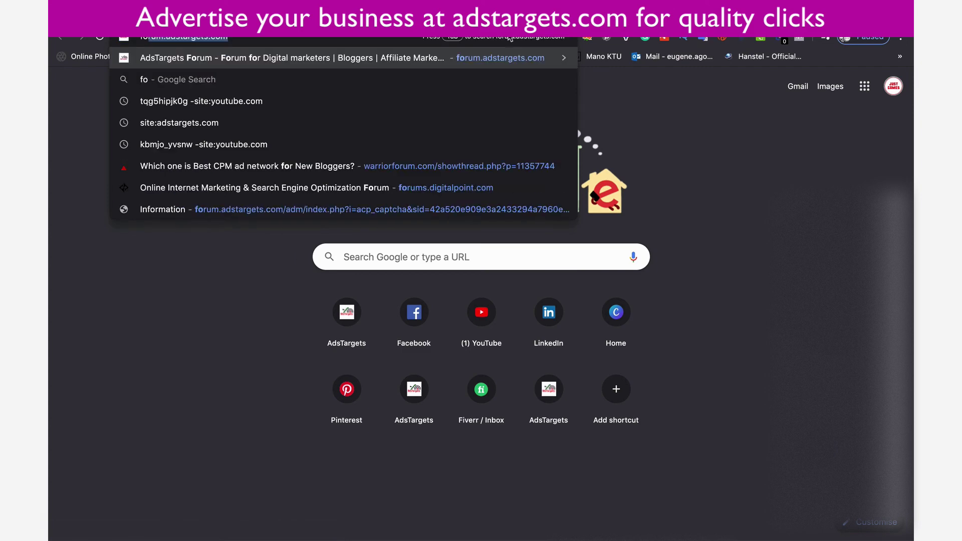
key(Return)
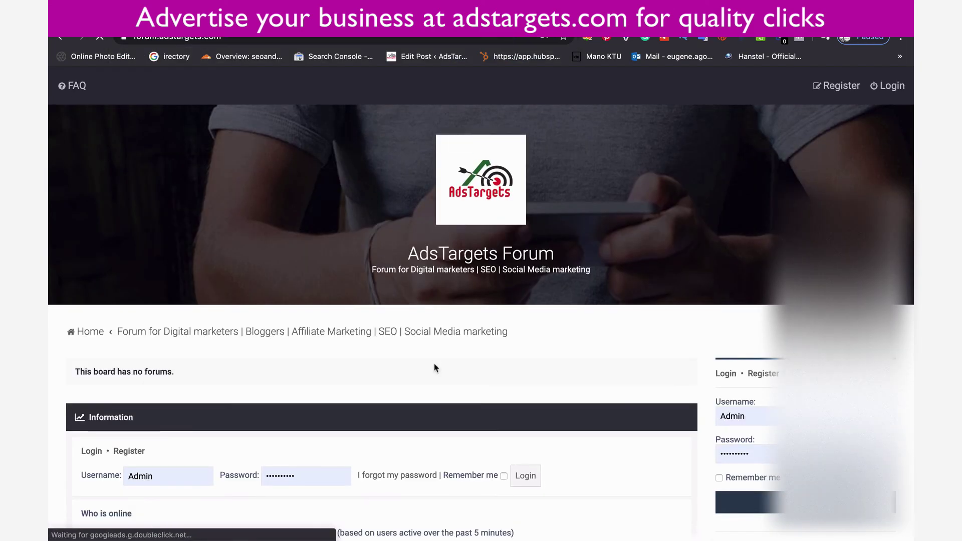
scroll(436, 365, down, 6)
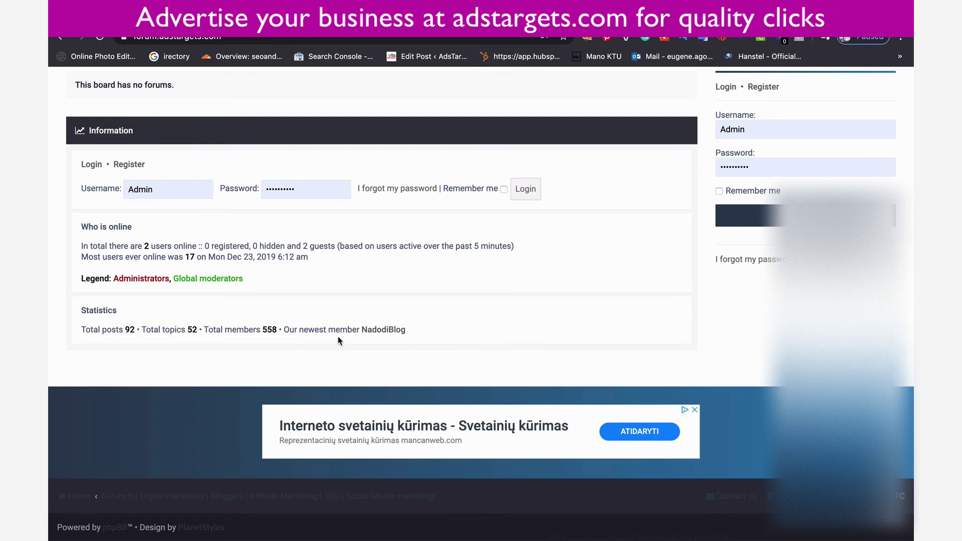
scroll(338, 340, up, 4)
scroll(338, 341, up, 2)
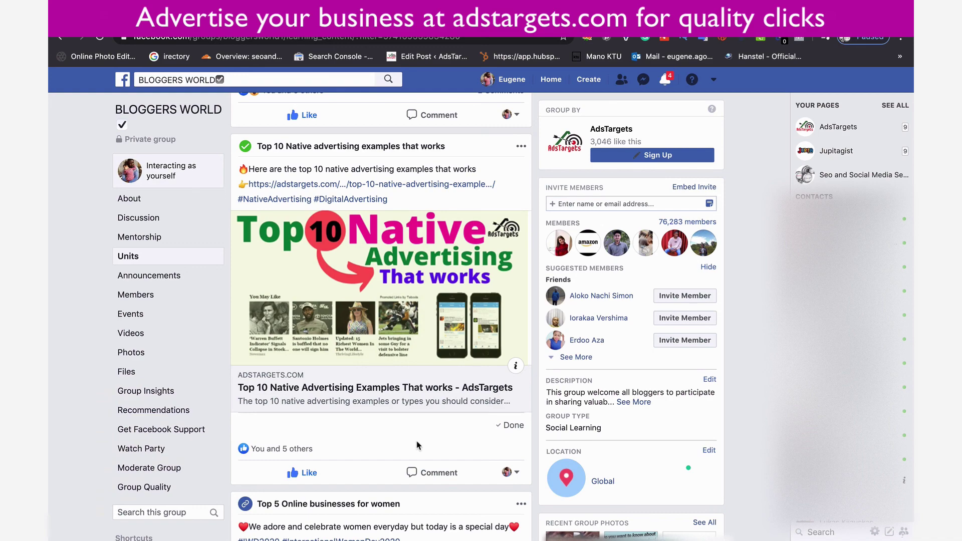
Examine the AdsTargets article posts in the Facebook group's unit, from the native advertising examples down to the last post.
scroll(417, 445, down, 6)
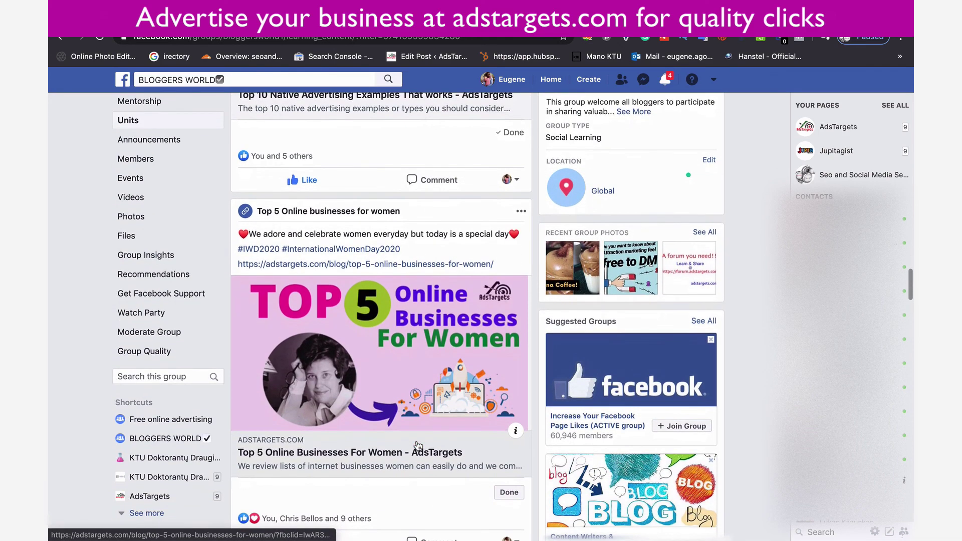
scroll(418, 445, down, 14)
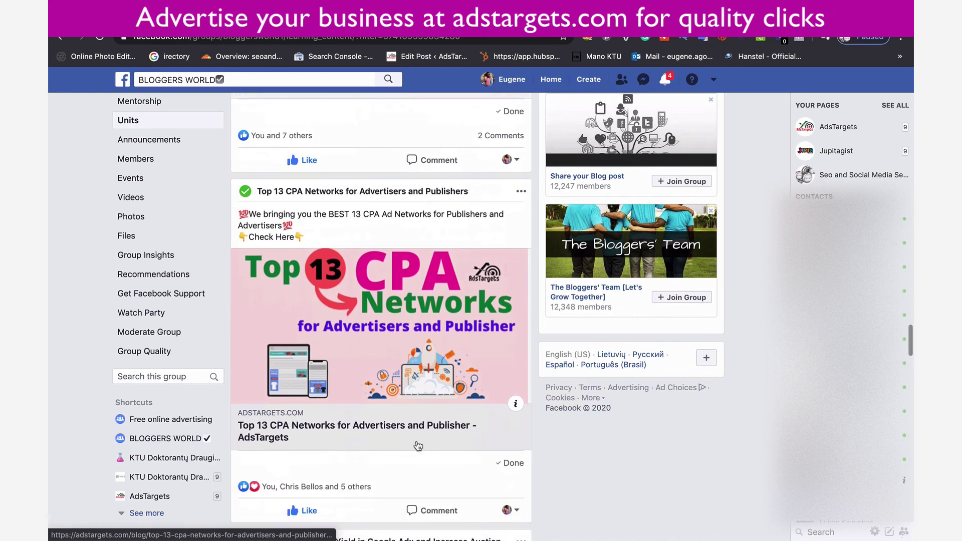
scroll(417, 446, down, 5)
scroll(417, 445, down, 4)
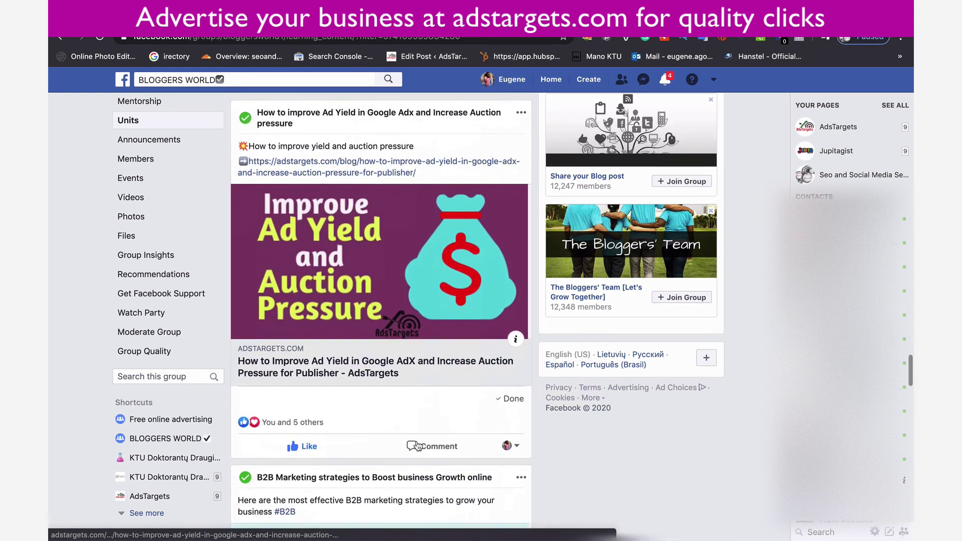
scroll(417, 445, down, 9)
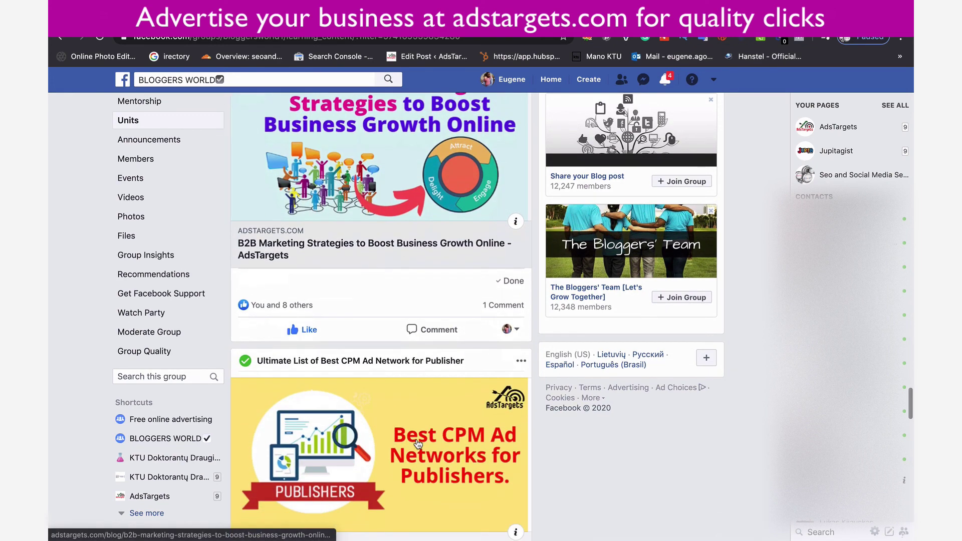
scroll(417, 445, down, 14)
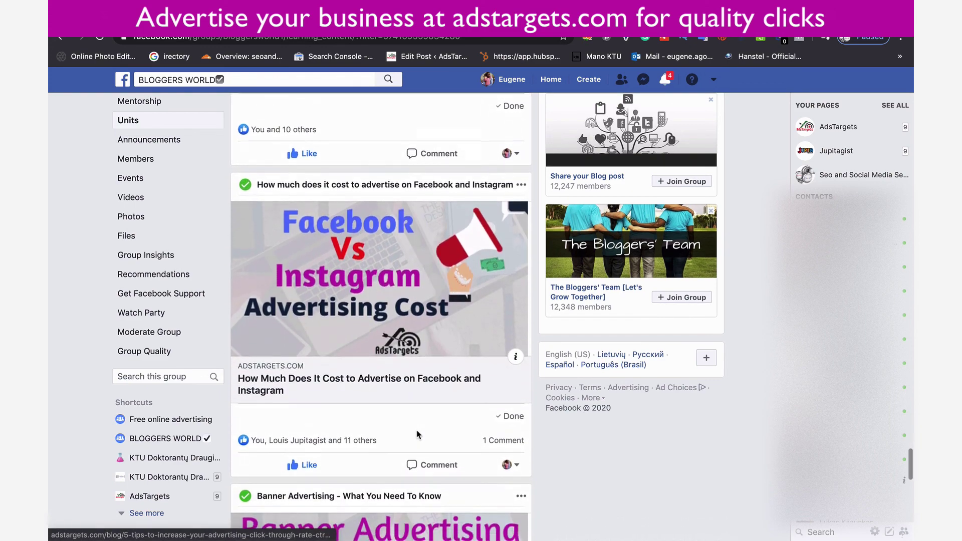
scroll(417, 435, down, 12)
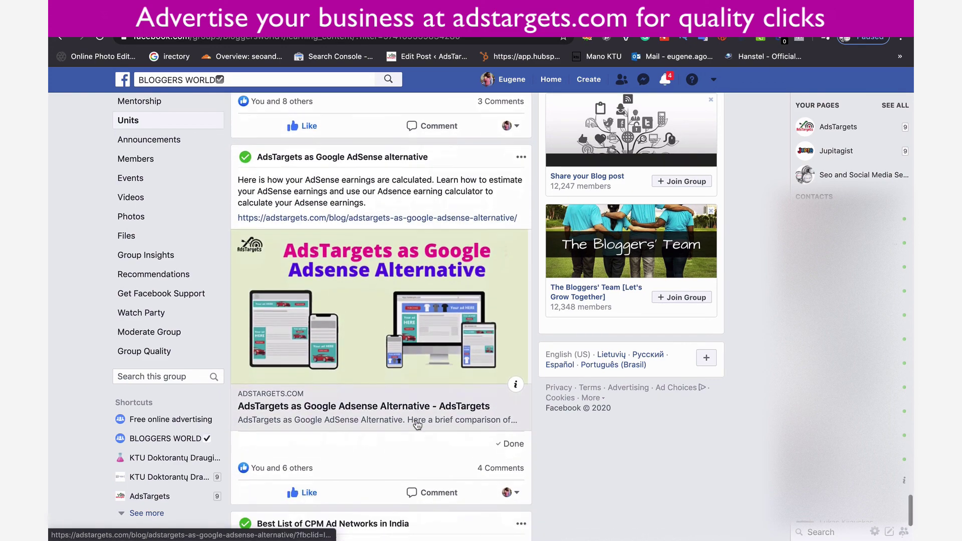
scroll(417, 423, down, 3)
scroll(415, 402, down, 1)
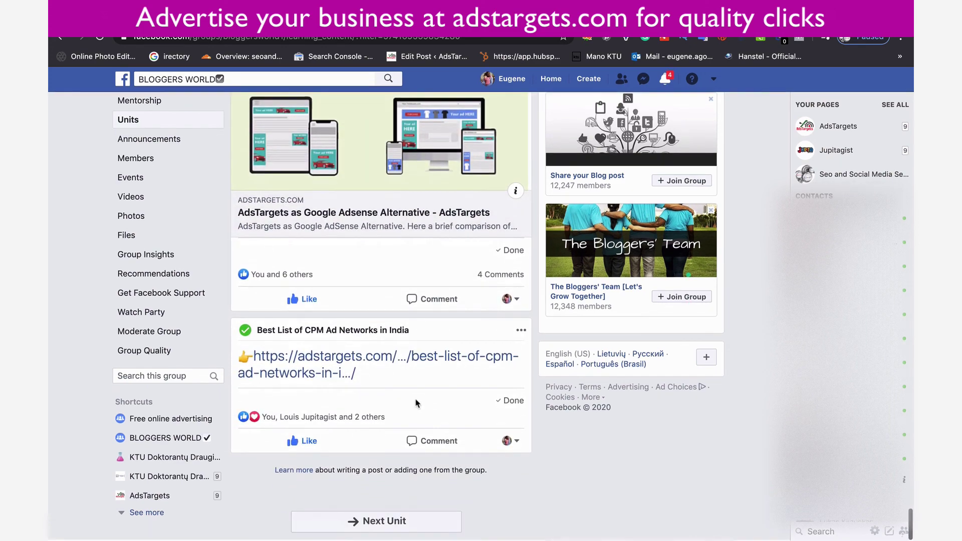